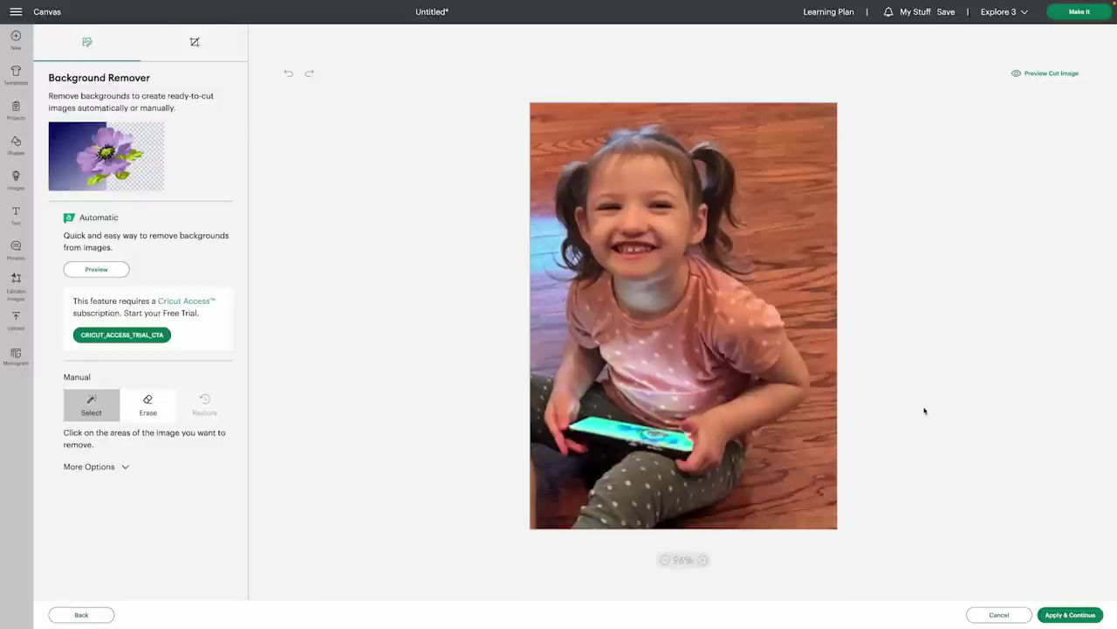
# Keep the girl photo's background and upload it as a Print Then Cut image
pyautogui.click(1071, 616)
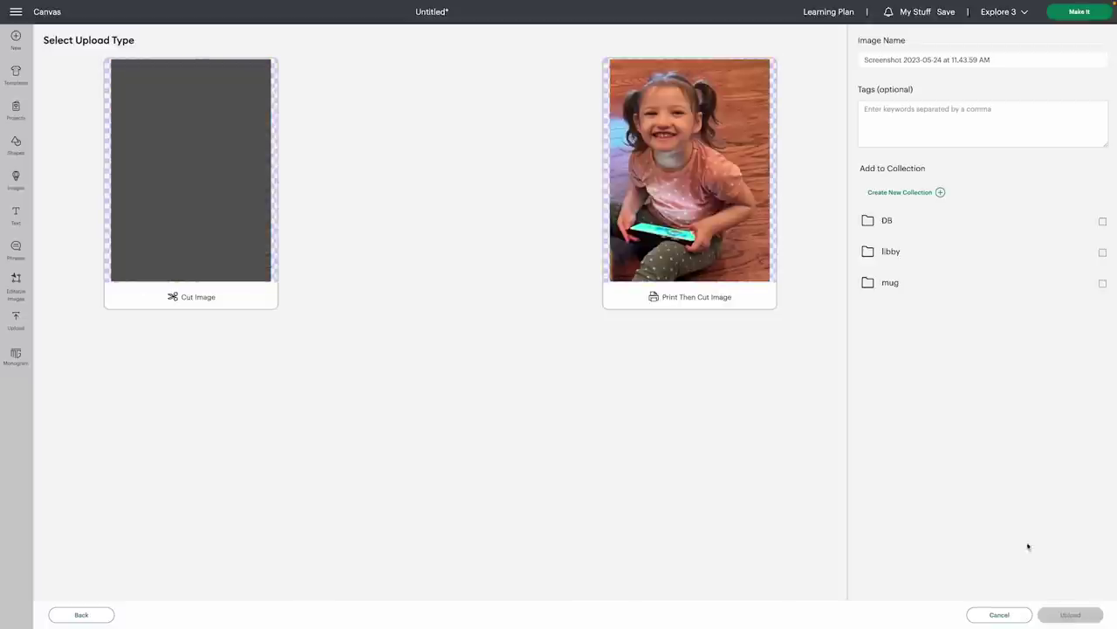
pyautogui.click(687, 266)
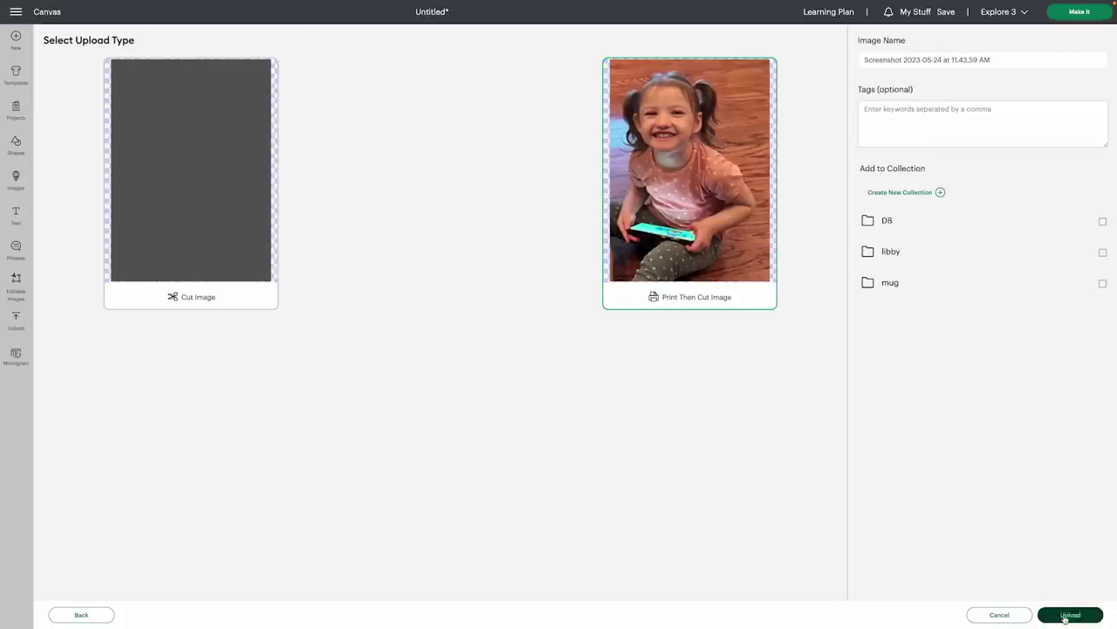
pyautogui.click(1066, 616)
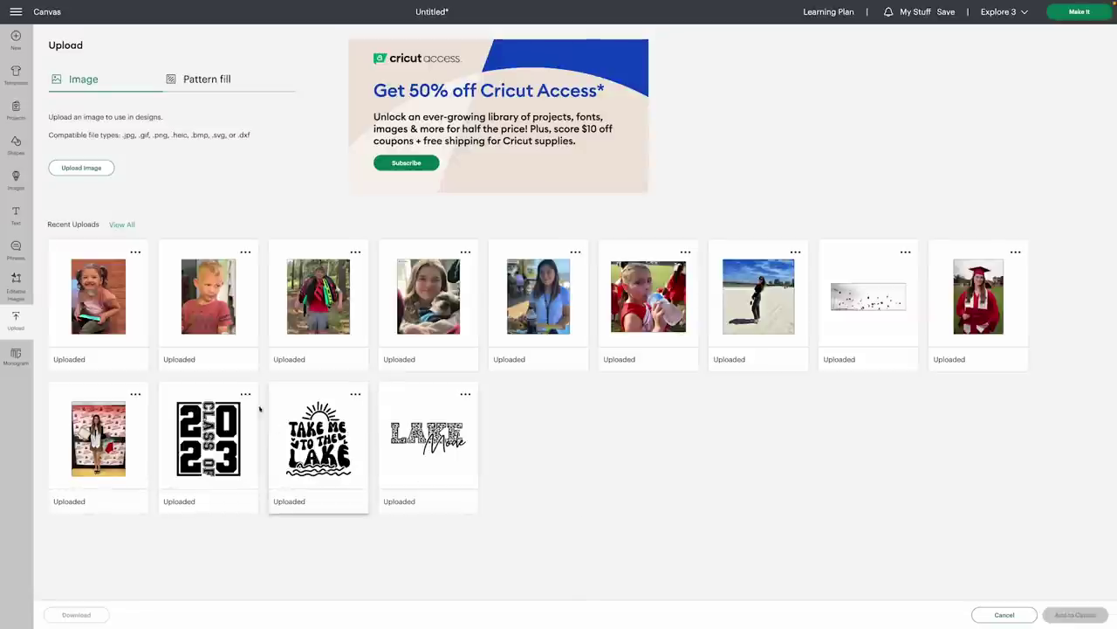
# Add the six most recently uploaded photos to the canvas and undo their last move
pyautogui.click(138, 330)
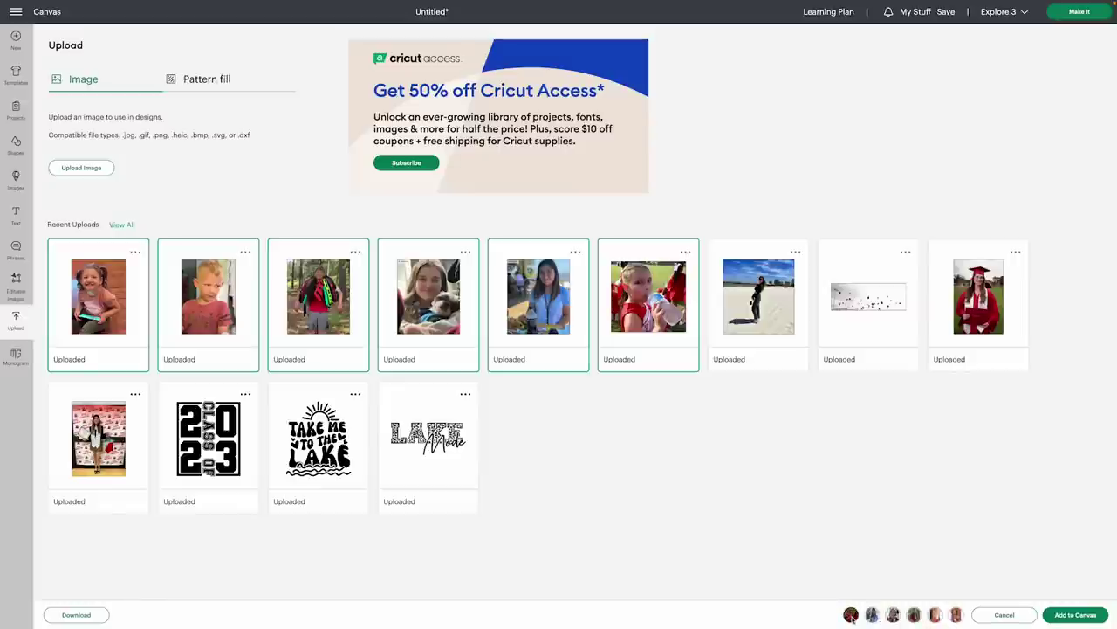
pyautogui.click(1082, 616)
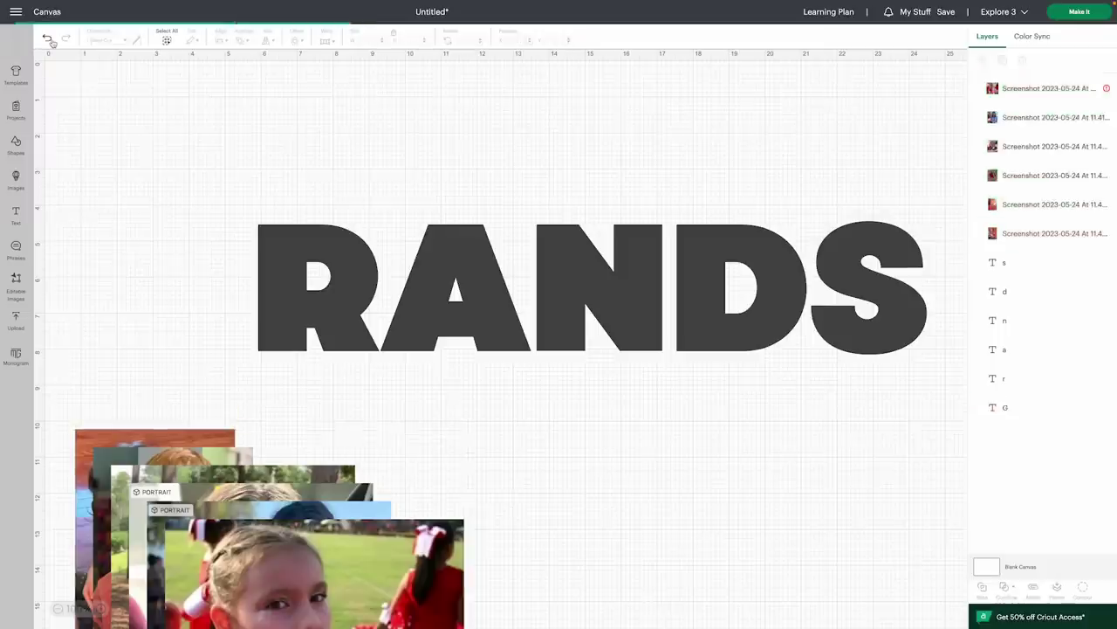
pyautogui.click(48, 39)
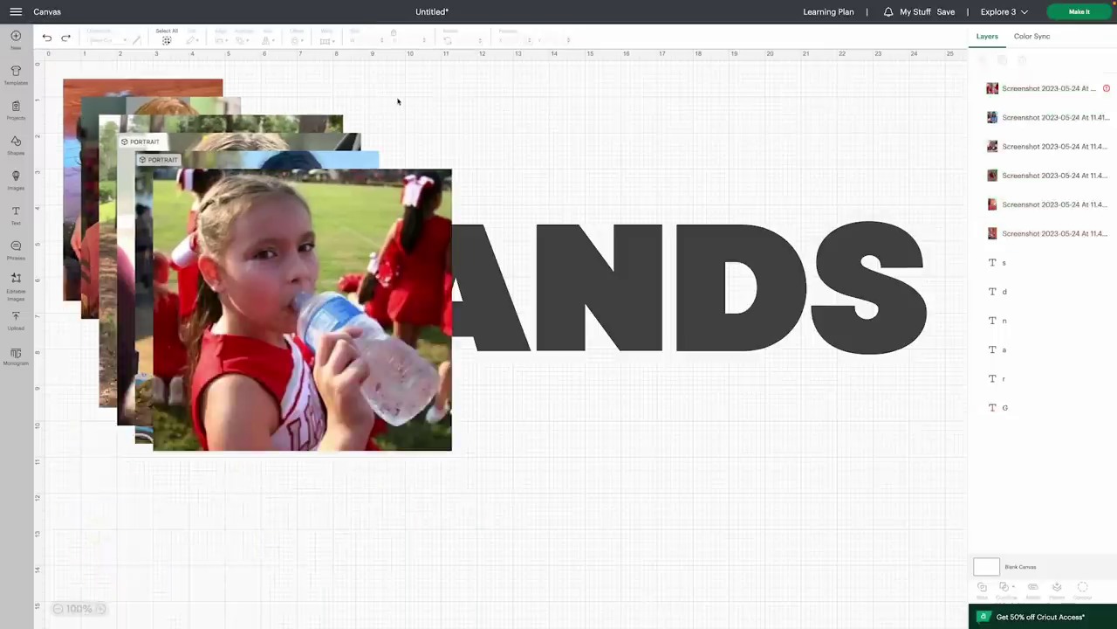
# Move the five front photos off the stack to below the word GRANDS, leaving only the pigtailed girl's photo in place
pyautogui.moveTo(310, 325); pyautogui.dragTo(721, 542)
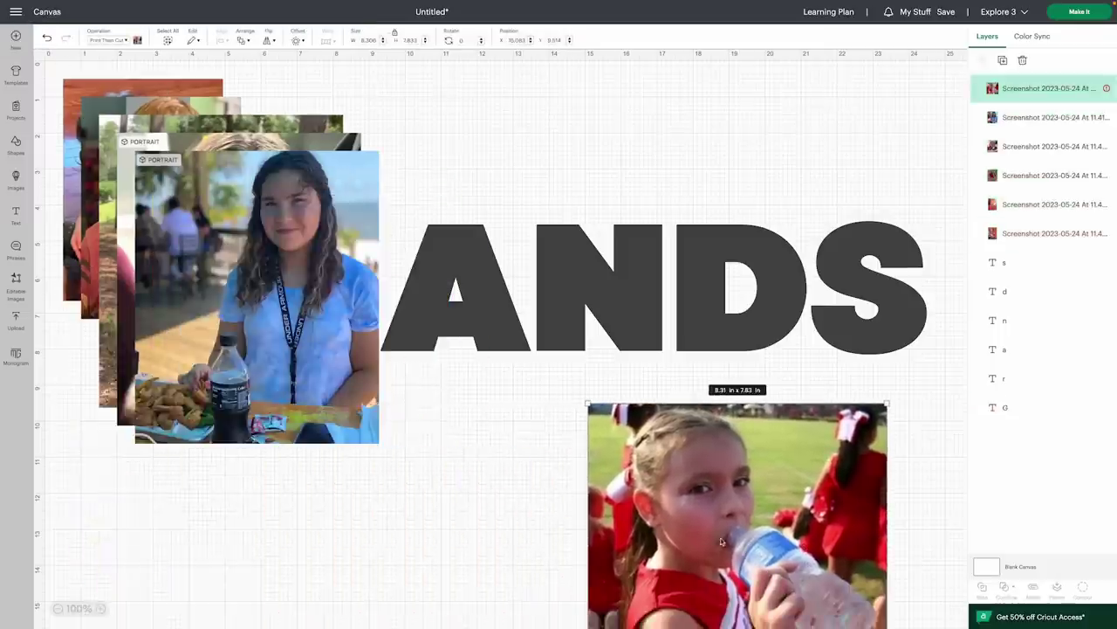
pyautogui.moveTo(216, 358); pyautogui.dragTo(563, 617)
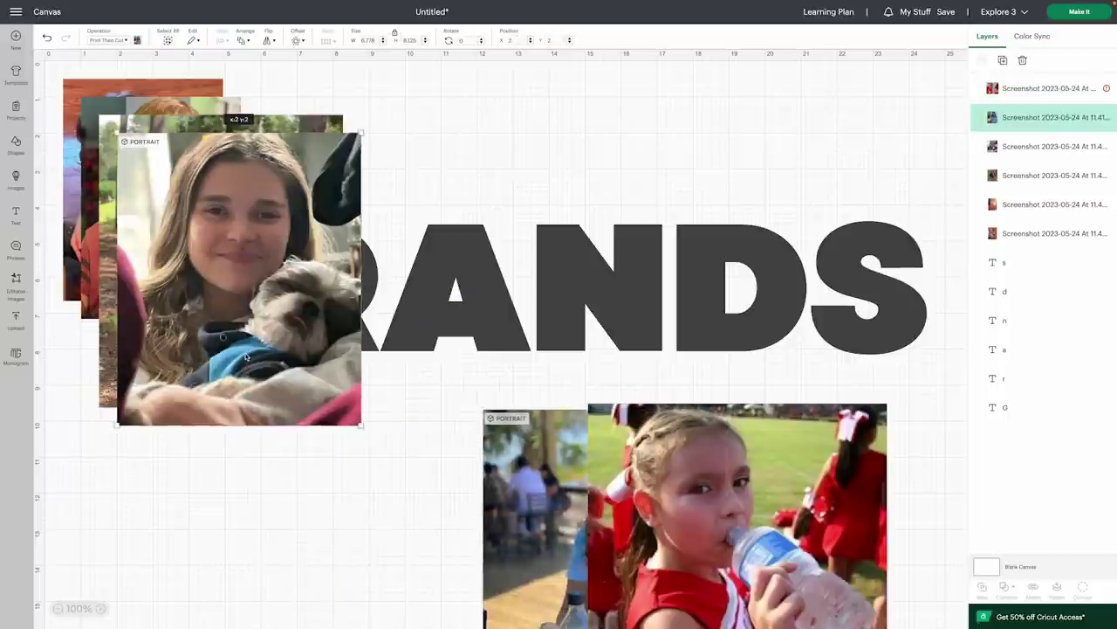
pyautogui.moveTo(245, 355); pyautogui.dragTo(538, 625)
pyautogui.moveTo(299, 385); pyautogui.dragTo(604, 625)
pyautogui.moveTo(197, 276); pyautogui.dragTo(467, 594)
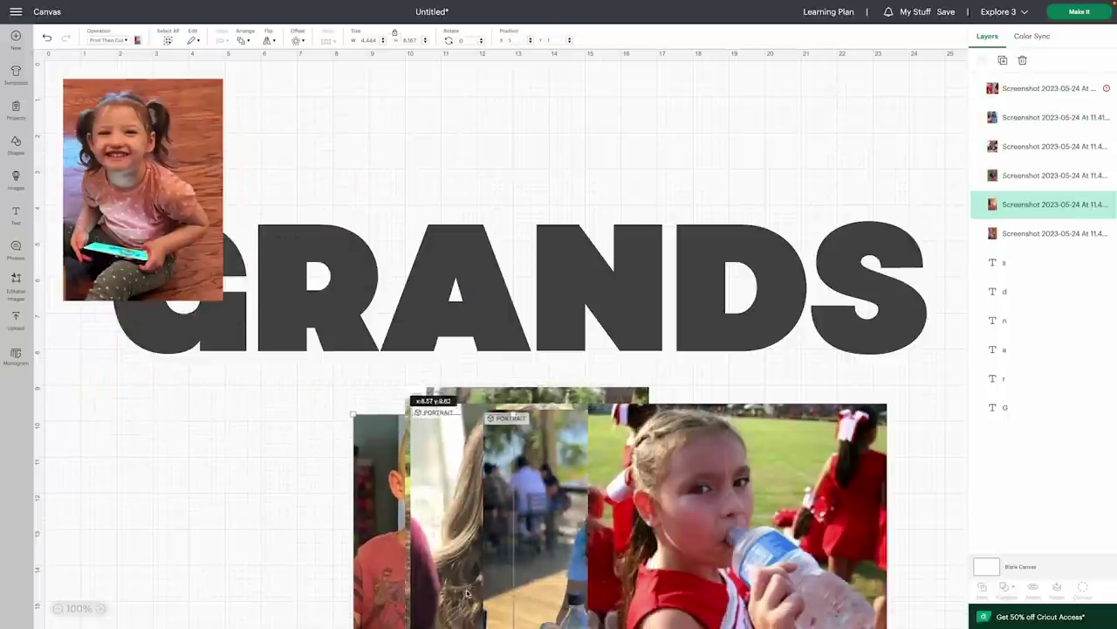
# Scale the pigtailed girl's photo to about 4.14 x 5.75 in and place it over the letter G
pyautogui.moveTo(218, 293); pyautogui.dragTo(218, 301)
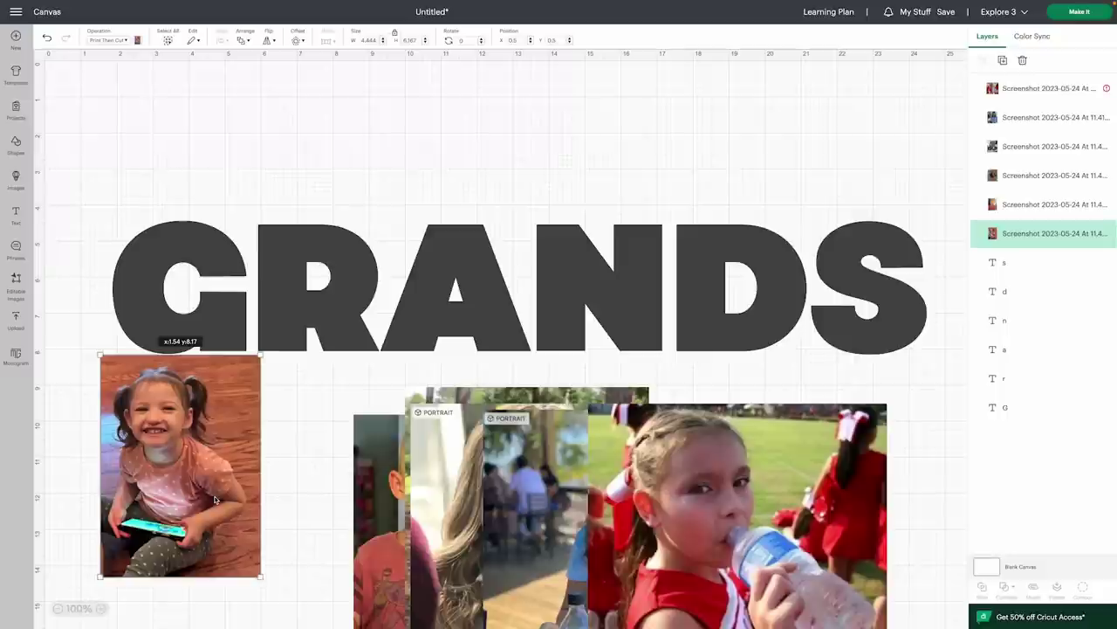
pyautogui.moveTo(213, 491); pyautogui.dragTo(219, 498)
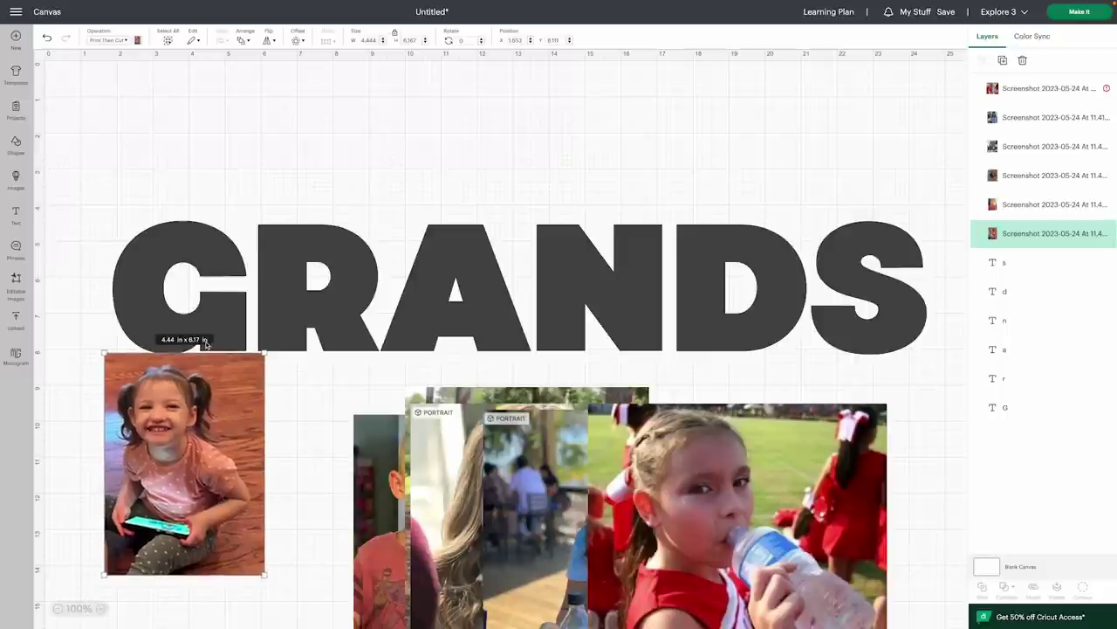
pyautogui.click(192, 316)
pyautogui.moveTo(209, 421); pyautogui.dragTo(210, 307)
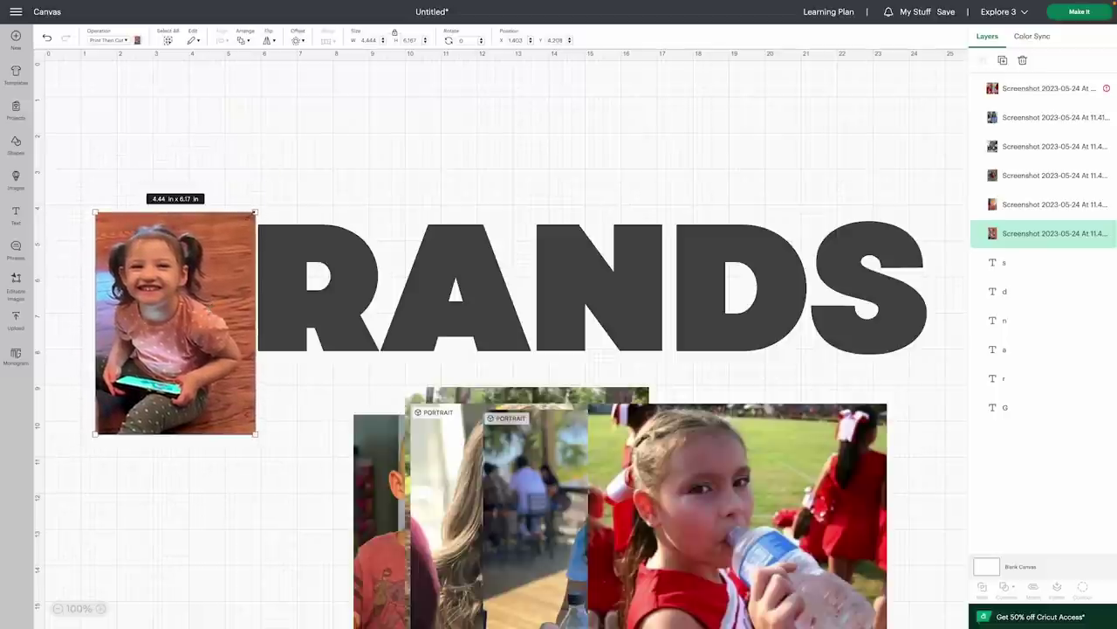
pyautogui.moveTo(254, 213); pyautogui.dragTo(244, 226)
pyautogui.moveTo(223, 263); pyautogui.dragTo(227, 242)
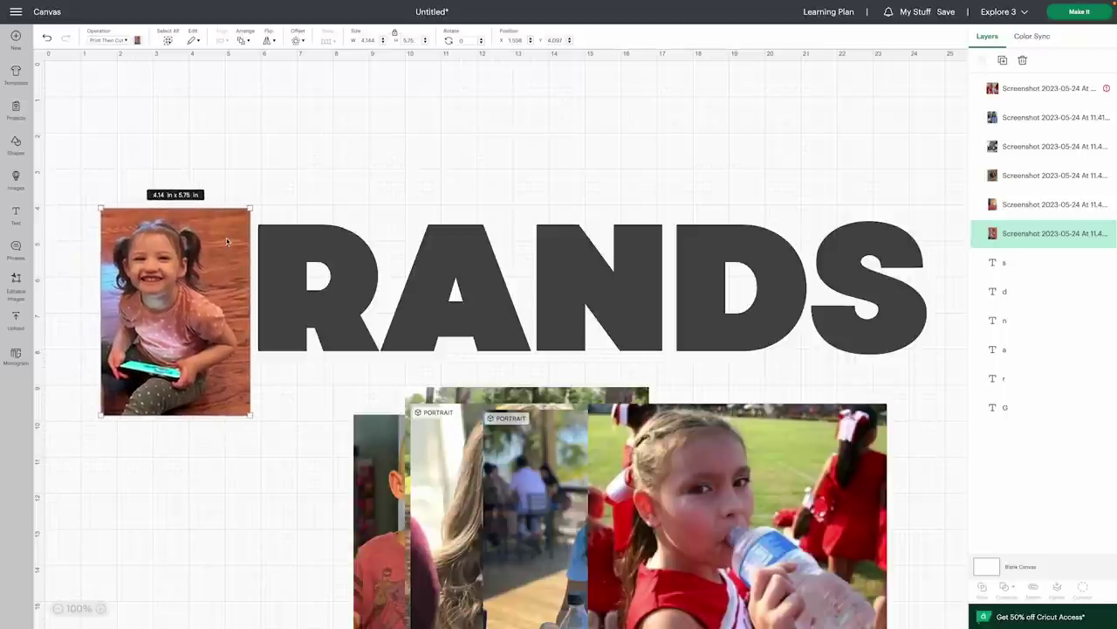
# Send the pigtailed girl's photo to the back, position it under the letter G, and set the G's operation to Pen
pyautogui.click(243, 40)
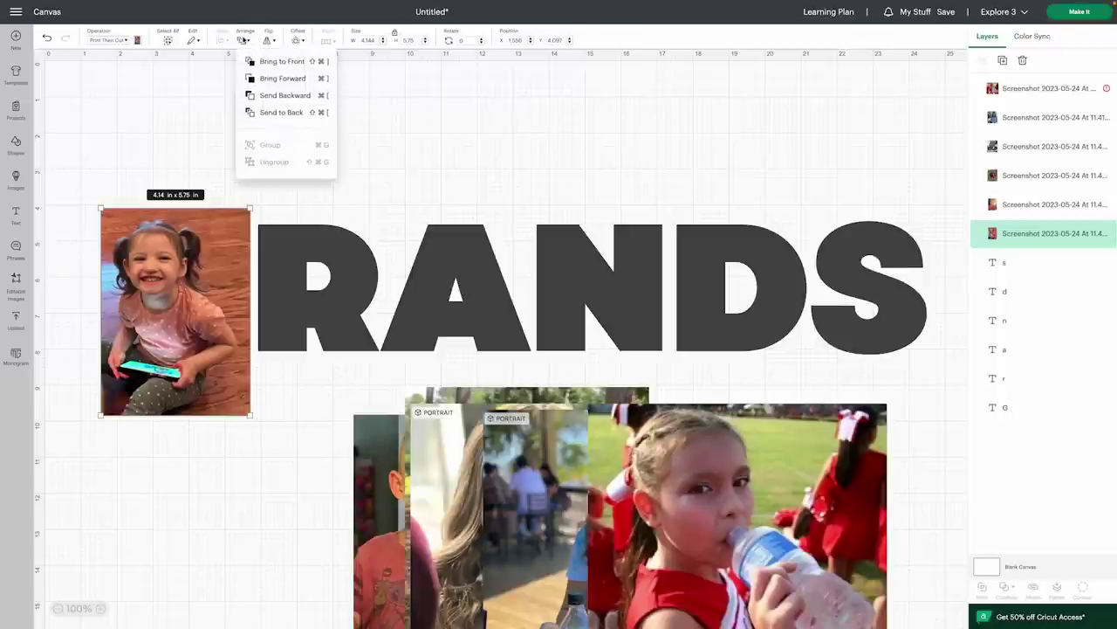
pyautogui.click(279, 113)
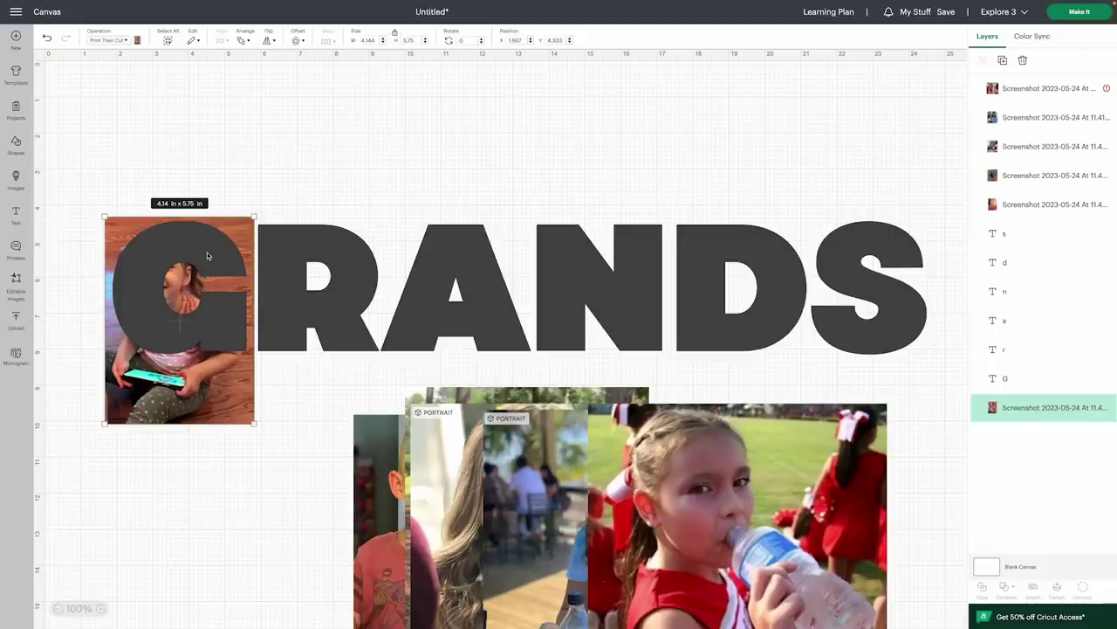
pyautogui.keyDown('shift'); pyautogui.click(1008, 380); pyautogui.keyUp('shift')
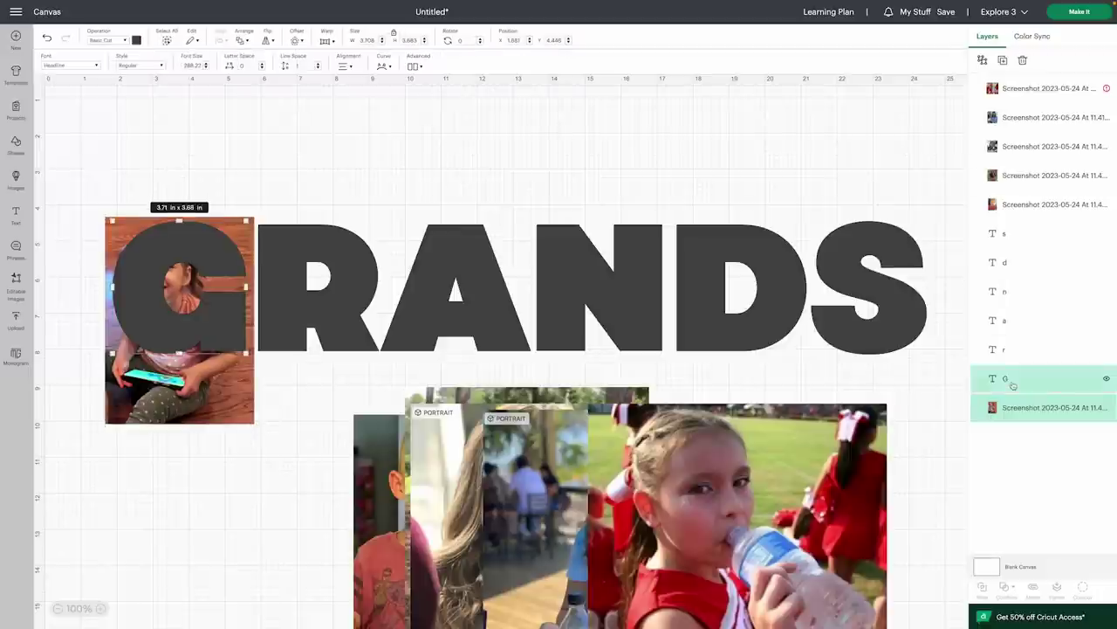
pyautogui.click(1013, 385)
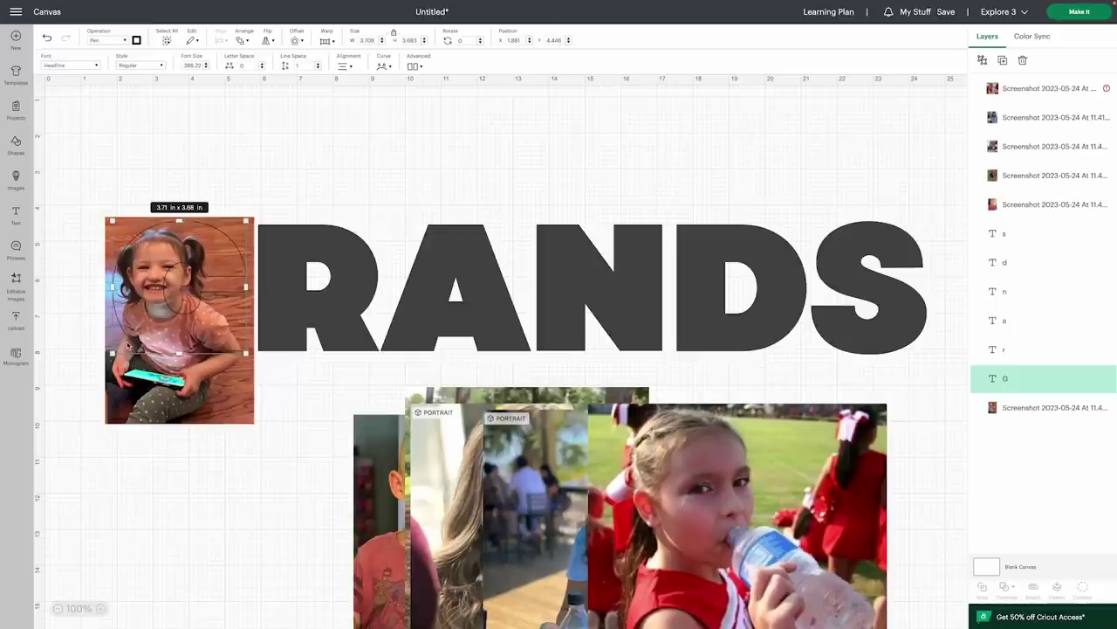
# Slice the girl's photo with the letter G and delete the leftover photo outside the letter
pyautogui.moveTo(96, 193); pyautogui.dragTo(199, 416)
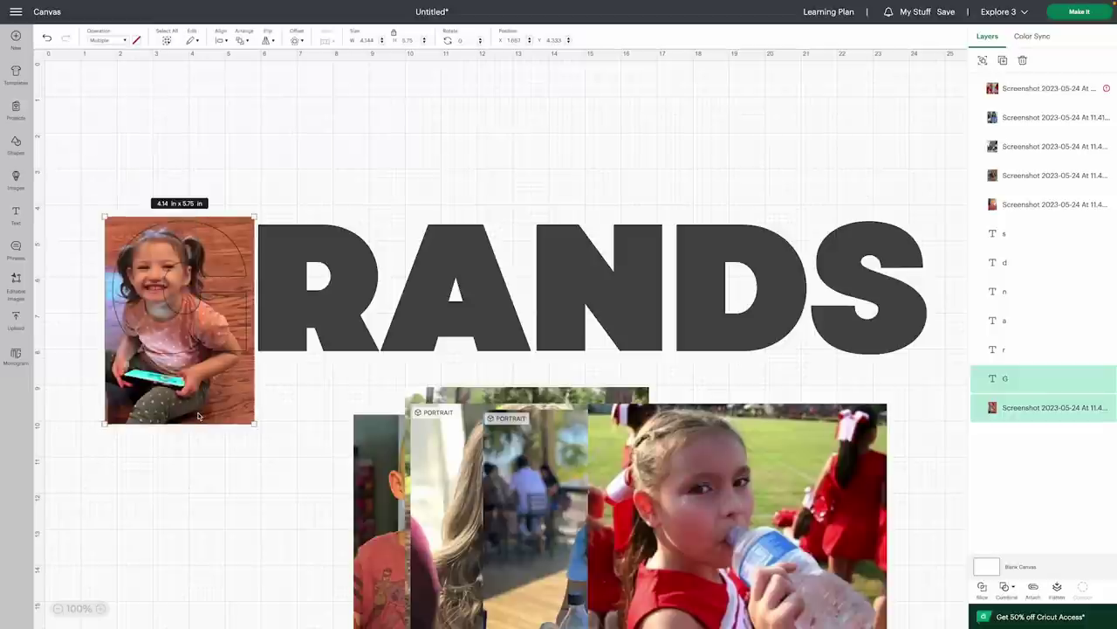
pyautogui.click(983, 590)
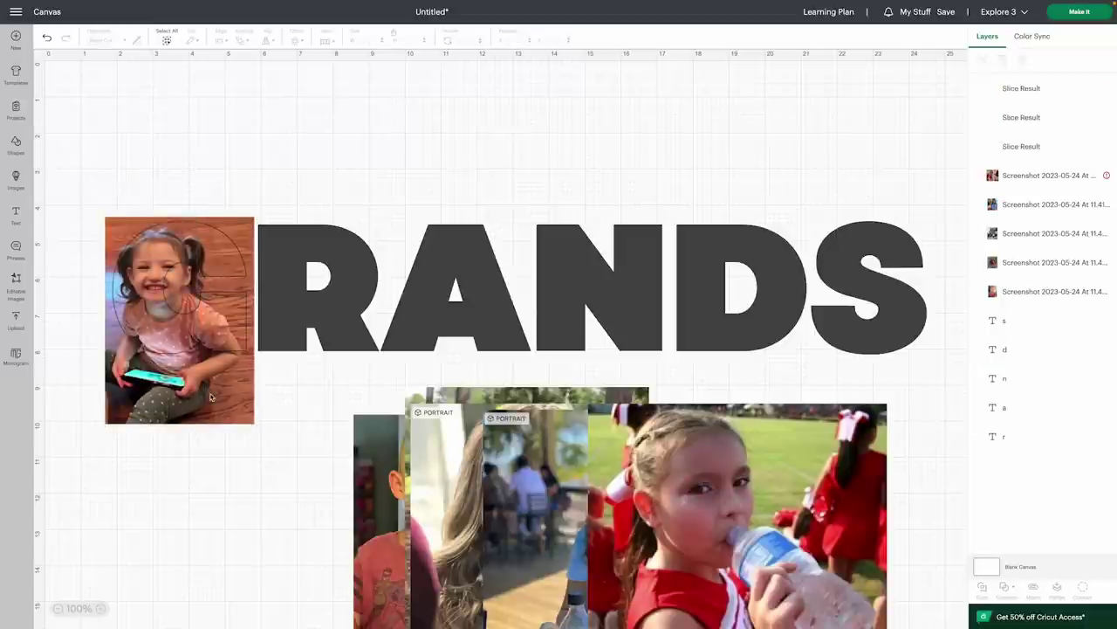
pyautogui.click(209, 397)
pyautogui.press('Delete')
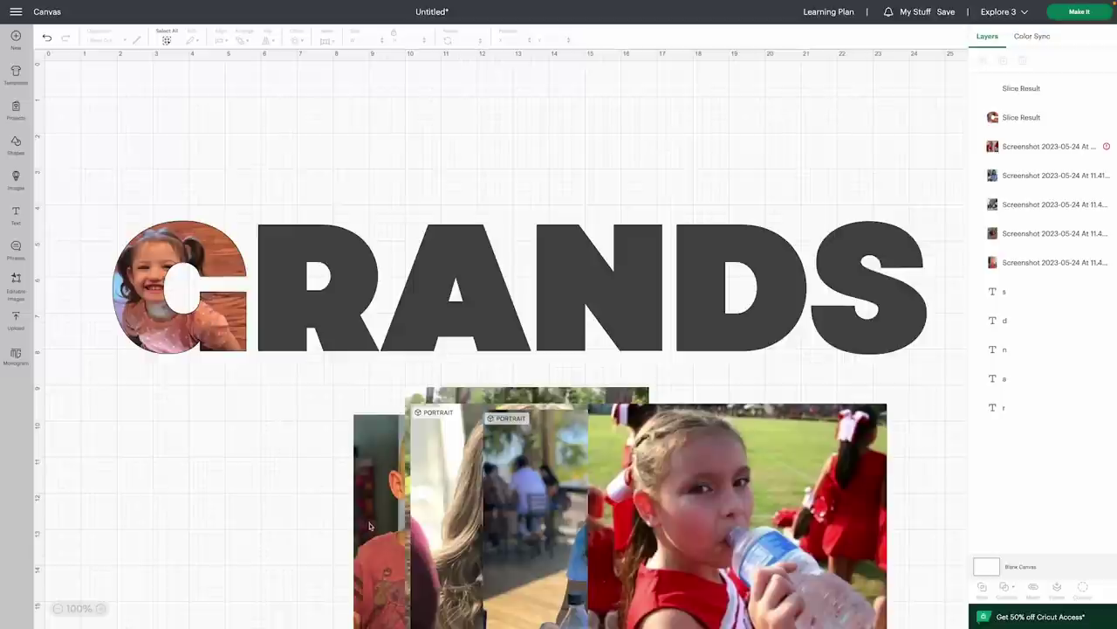
# Move the photo of the boy in the red shirt over the letter R and send it to the back
pyautogui.moveTo(369, 524); pyautogui.dragTo(271, 346)
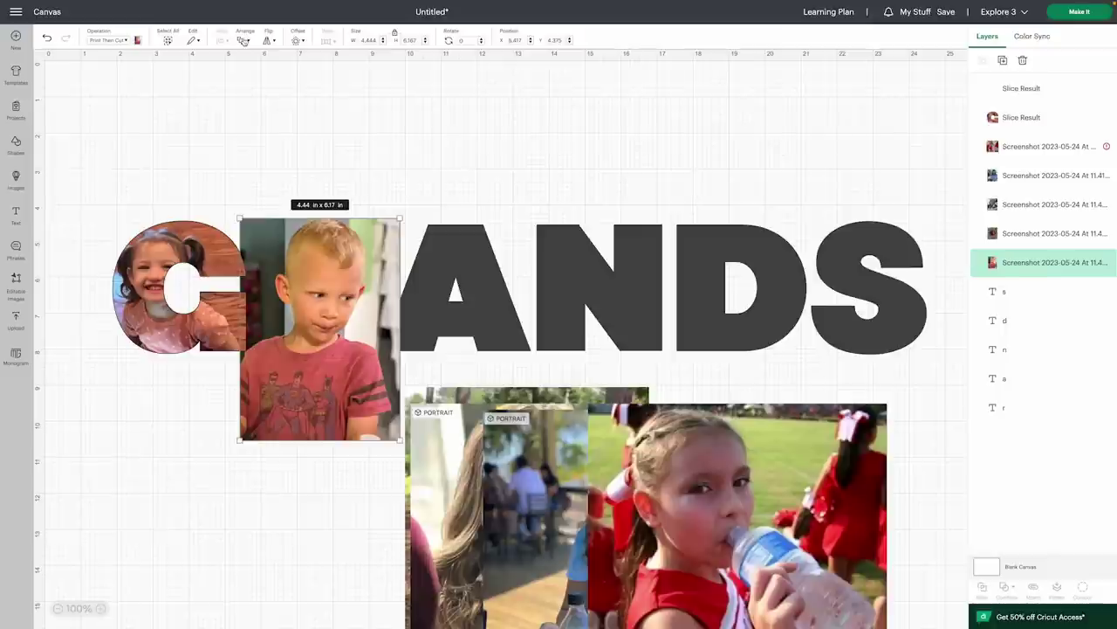
pyautogui.click(244, 40)
pyautogui.click(281, 113)
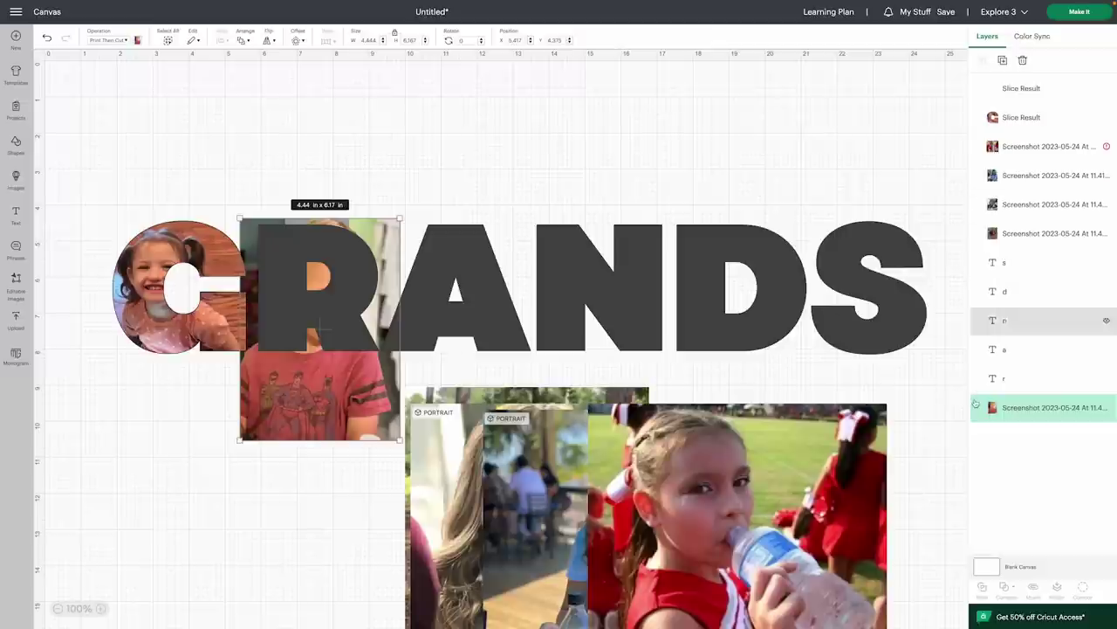
# Set the letter R's operation to Pen so it is only an outline over the boy's photo
pyautogui.click(1020, 380)
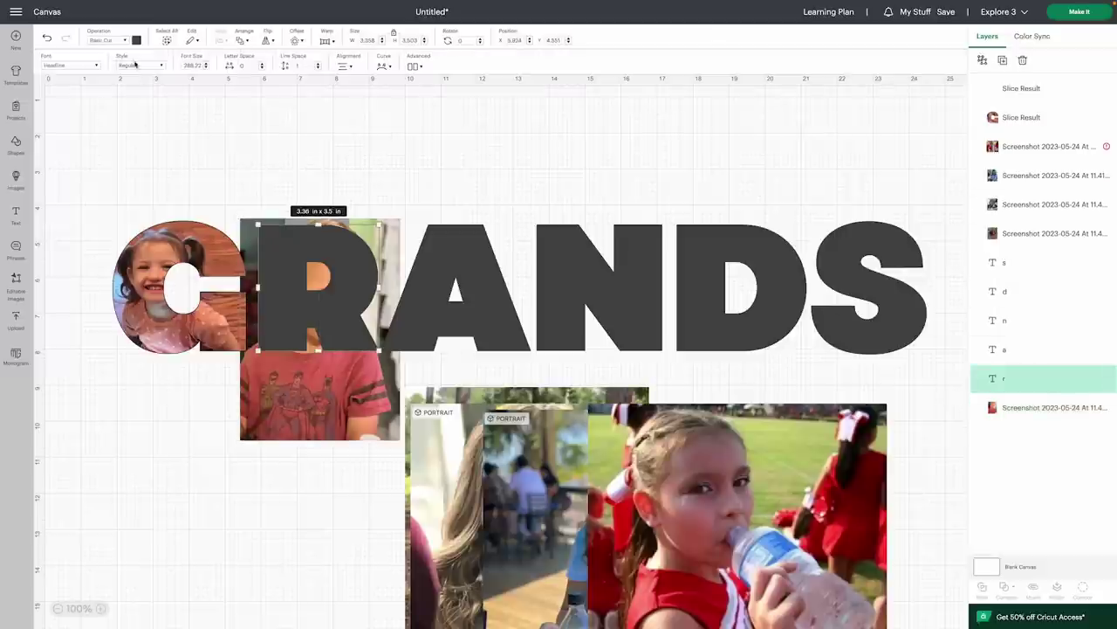
pyautogui.click(117, 43)
pyautogui.moveTo(139, 150)
pyautogui.click(142, 131)
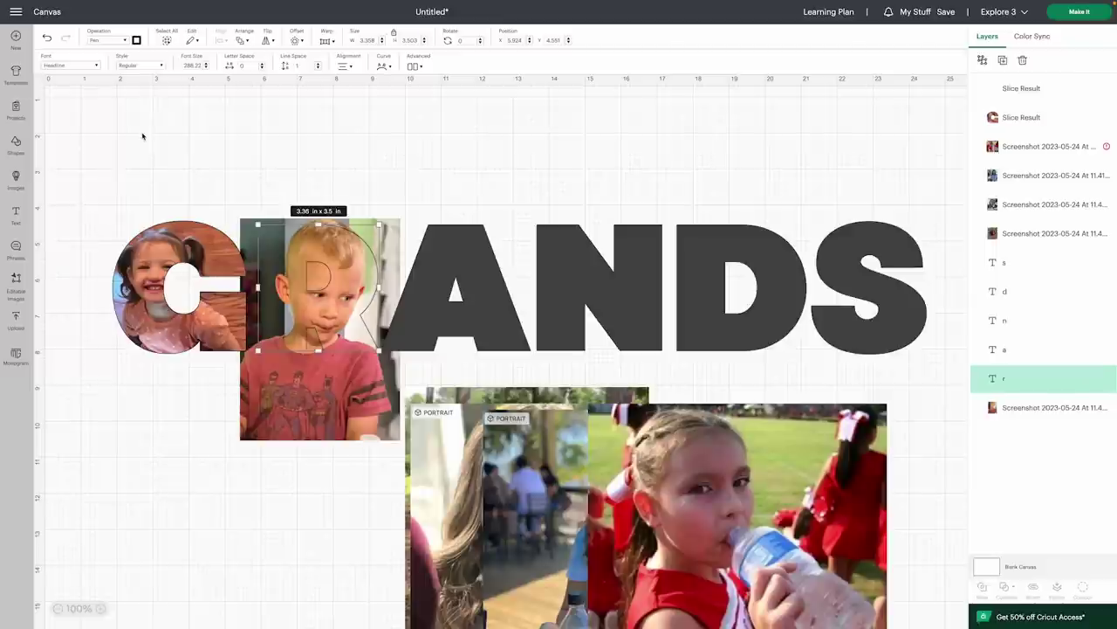
# Slice the boy's photo with the letter R and delete the leftover photo outside the letter
pyautogui.click(262, 120)
pyautogui.moveTo(282, 194); pyautogui.dragTo(323, 319)
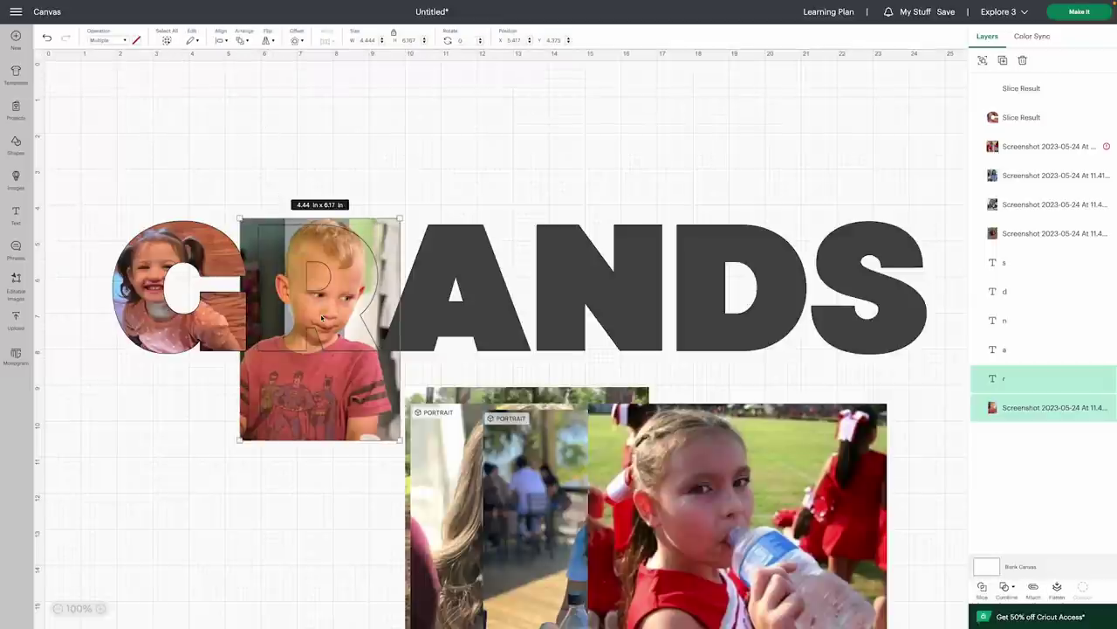
pyautogui.click(982, 588)
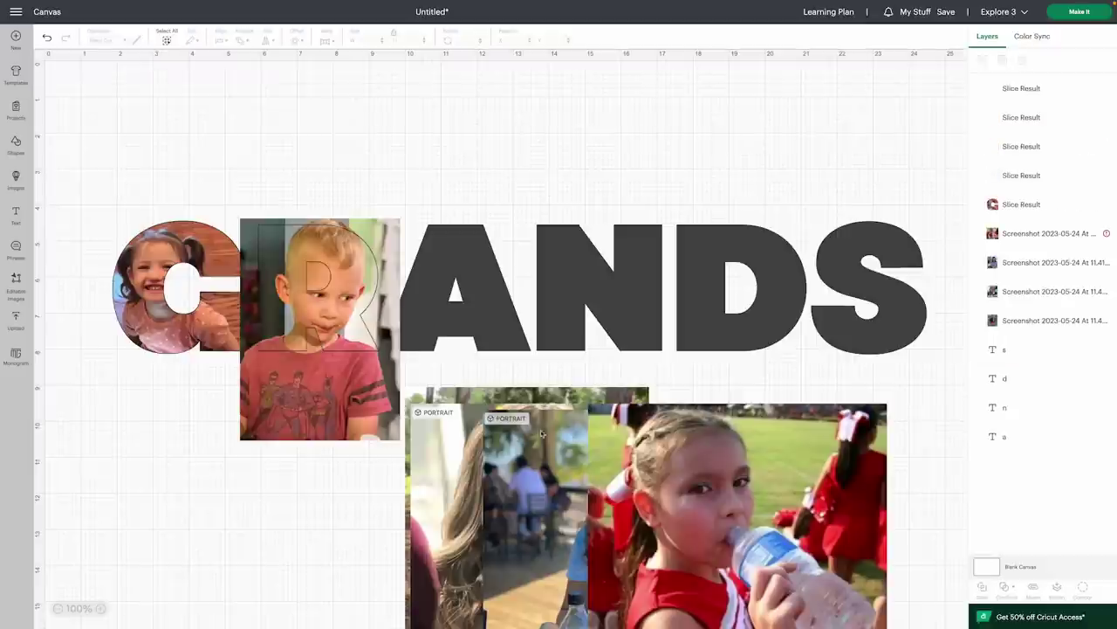
pyautogui.click(329, 420)
pyautogui.press('Delete')
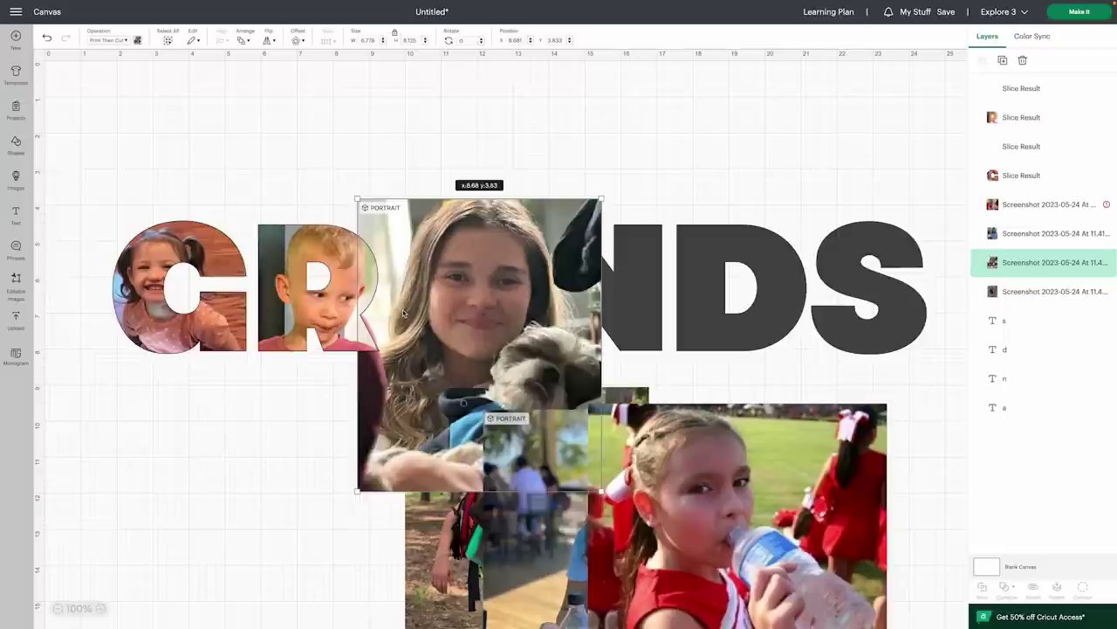
# Place the photo of the girl with the dog over the letter A and scale it to about 4.9 x 5.87 in
pyautogui.moveTo(404, 313); pyautogui.dragTo(393, 251)
pyautogui.moveTo(370, 172); pyautogui.dragTo(441, 249)
pyautogui.moveTo(482, 315); pyautogui.dragTo(410, 278)
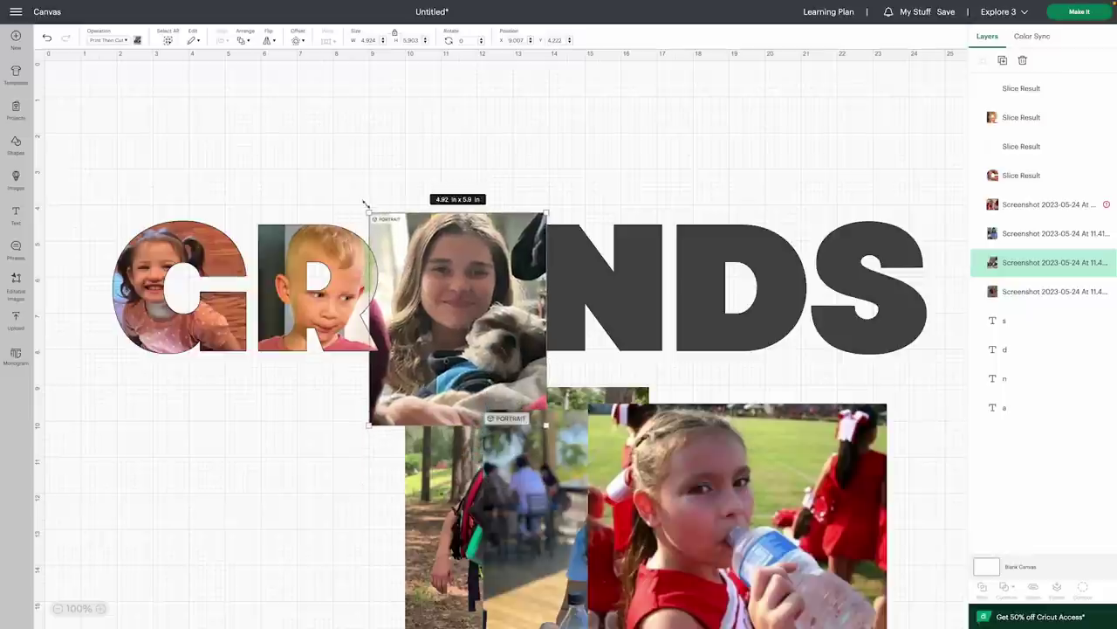
pyautogui.moveTo(365, 212); pyautogui.dragTo(399, 232)
pyautogui.moveTo(435, 289); pyautogui.dragTo(413, 274)
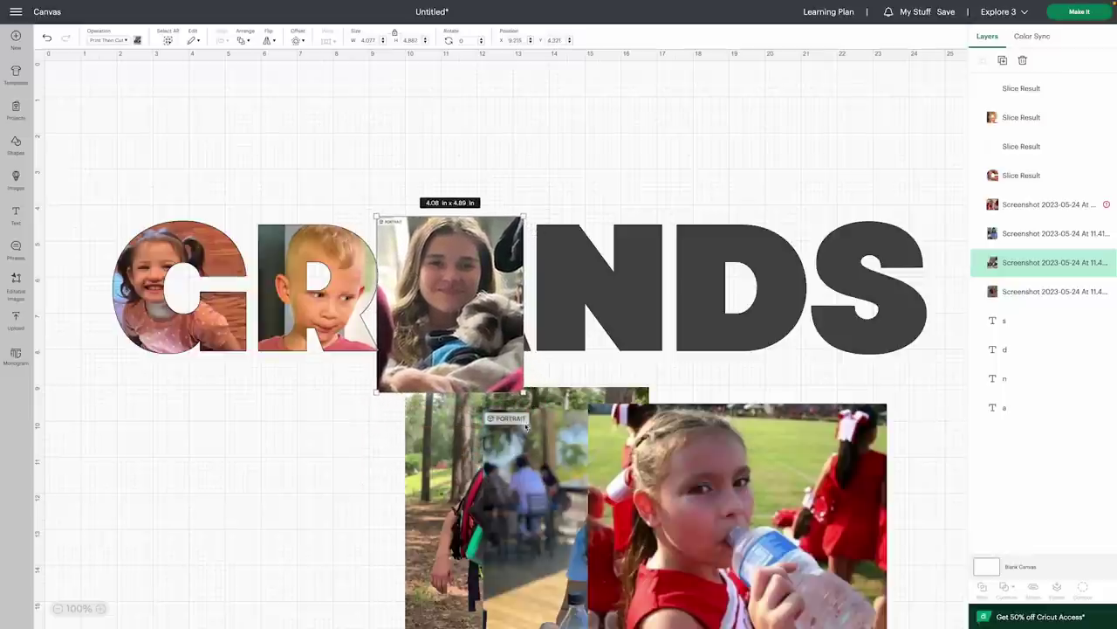
pyautogui.moveTo(524, 392); pyautogui.dragTo(550, 425)
pyautogui.moveTo(510, 341); pyautogui.dragTo(503, 335)
pyautogui.moveTo(410, 167); pyautogui.dragTo(441, 311)
pyautogui.click(284, 78)
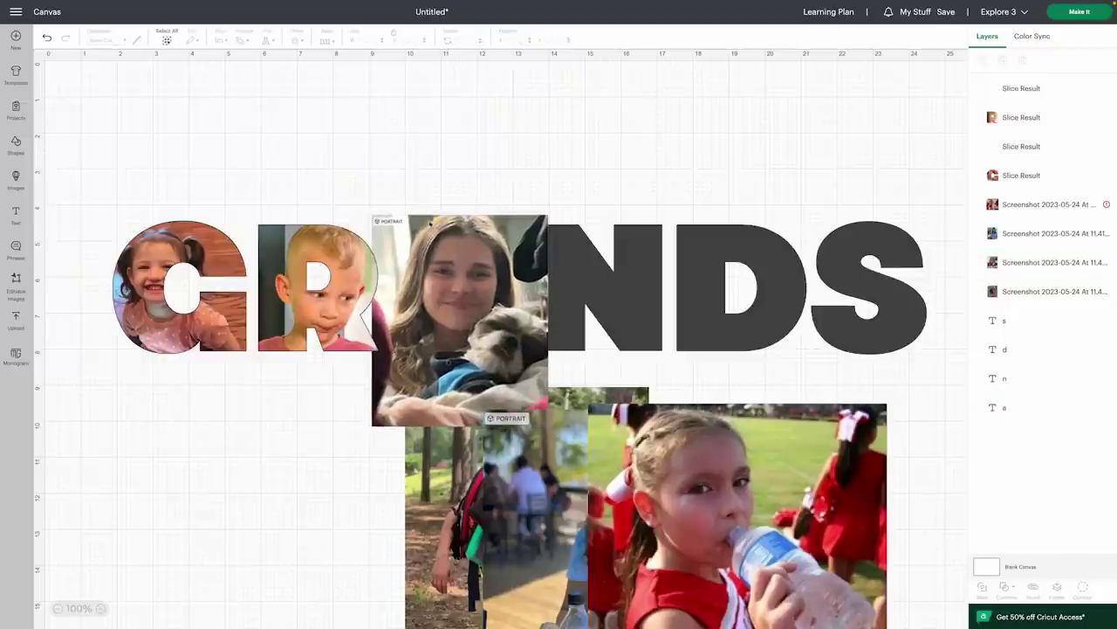
# Send the photo of the girl with the dog to the back, behind the letter A
pyautogui.click(435, 247)
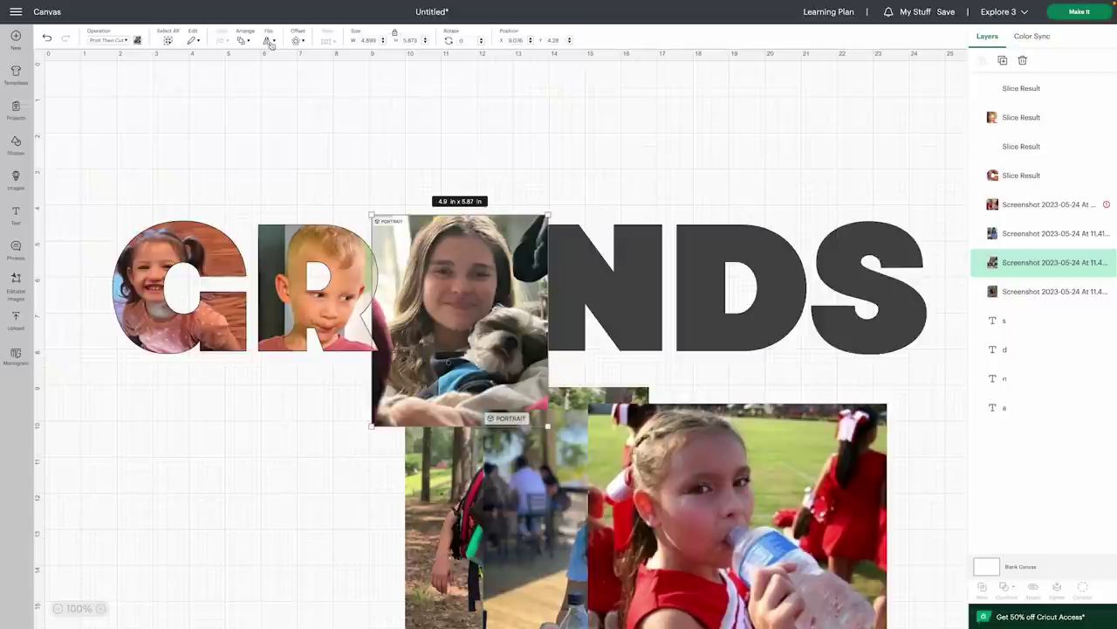
pyautogui.click(244, 41)
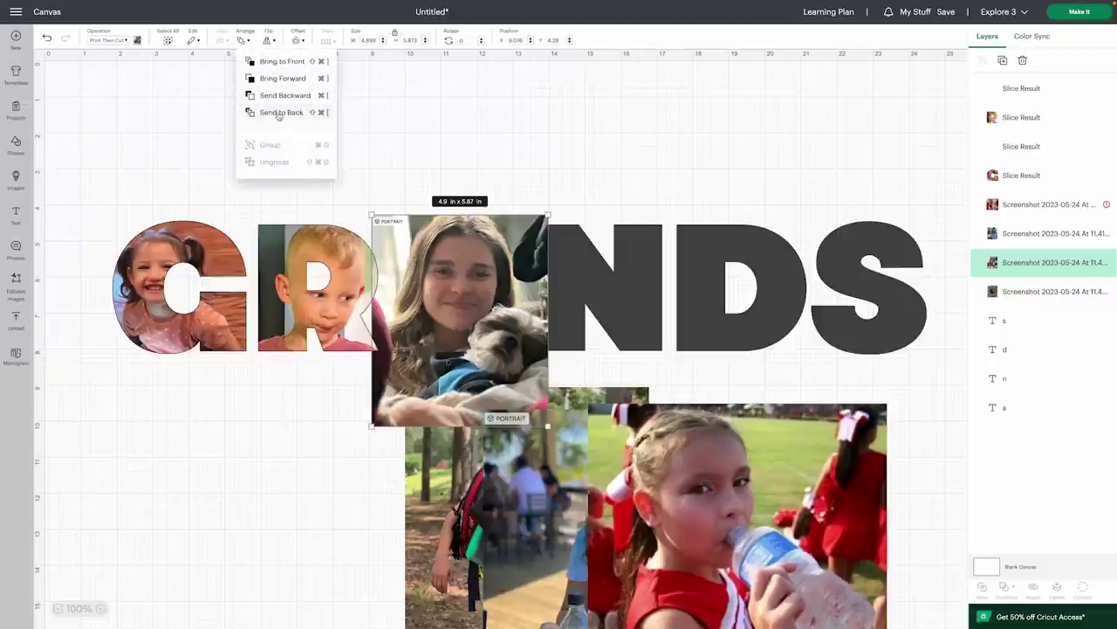
pyautogui.click(280, 112)
# Send the three remaining photos below the word to the back of the layer order together
pyautogui.moveTo(388, 540); pyautogui.dragTo(900, 595)
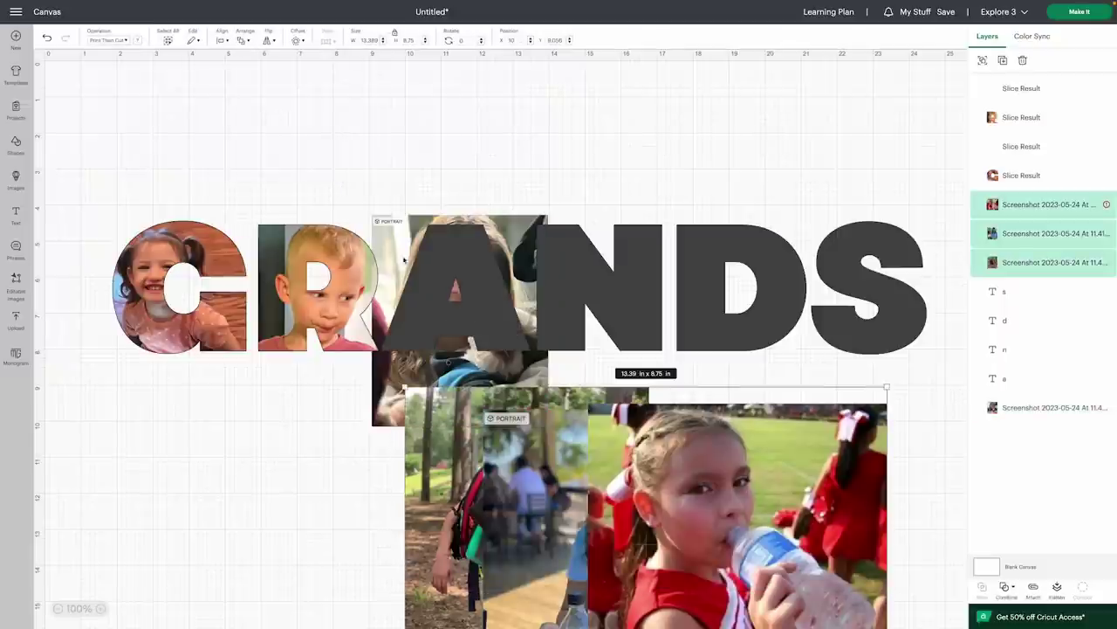
pyautogui.click(245, 40)
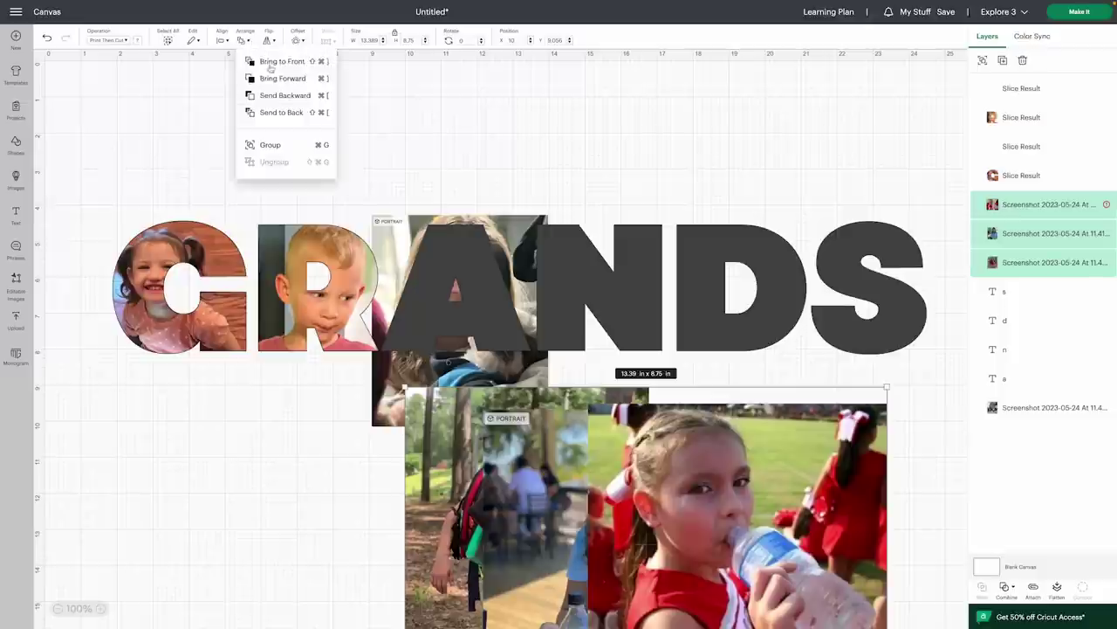
pyautogui.click(301, 112)
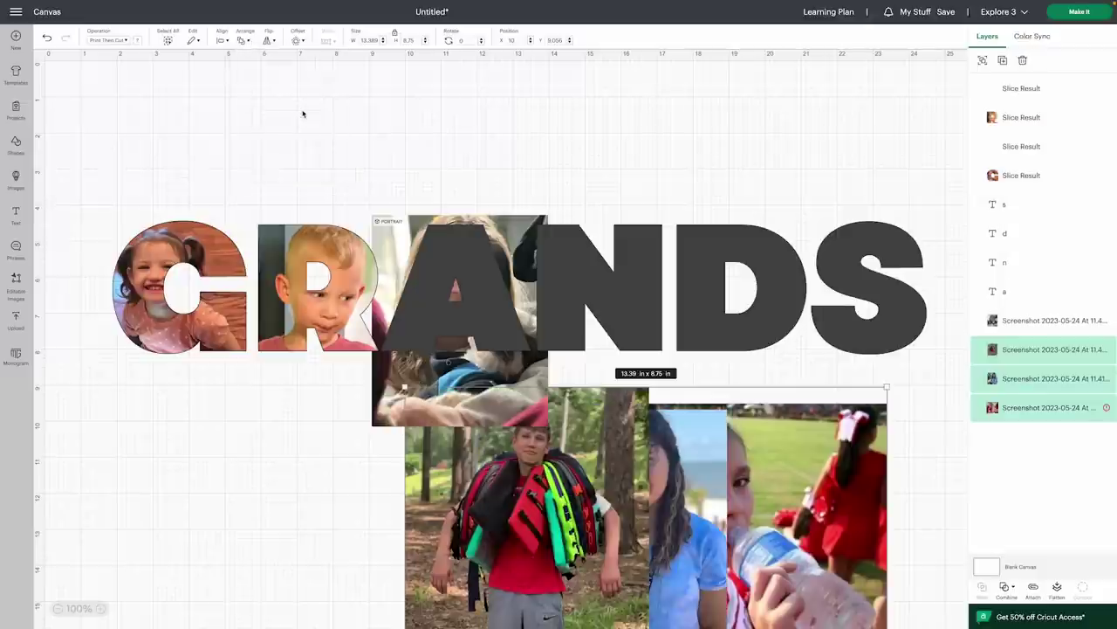
# Change the letters A, N, D and S from solid cut to the Pen operation so only their outlines remain
pyautogui.click(620, 152)
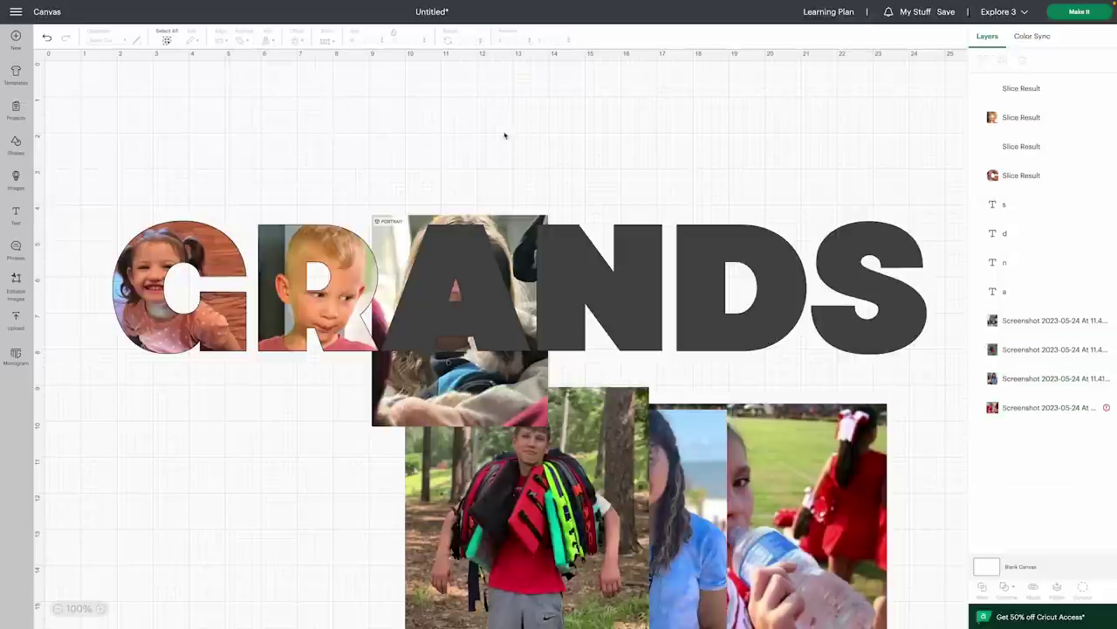
pyautogui.click(428, 285)
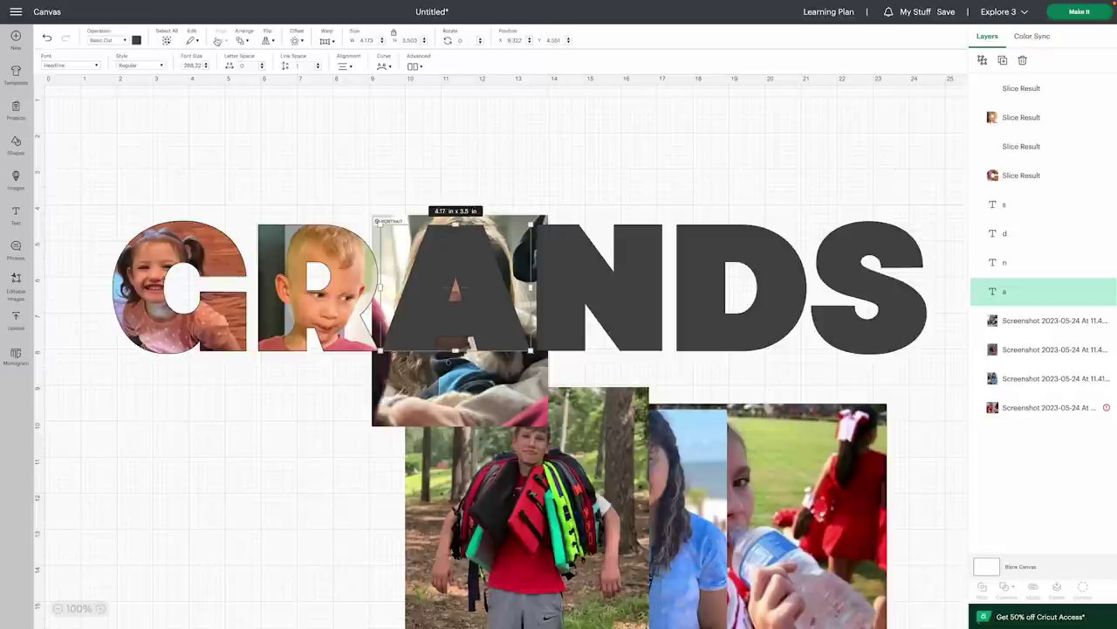
pyautogui.click(116, 44)
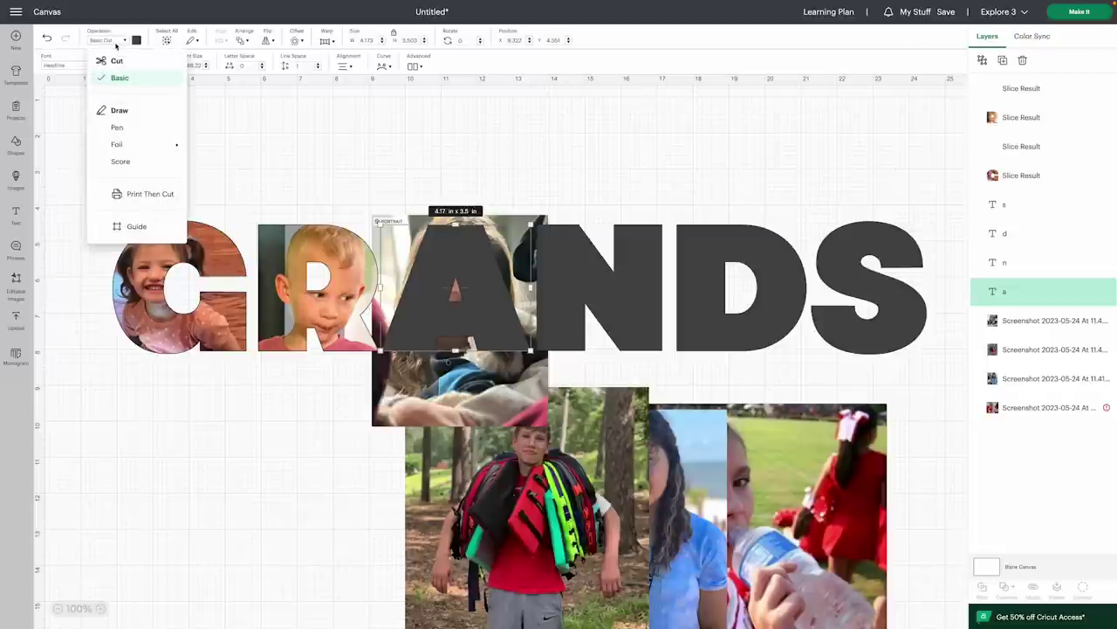
pyautogui.click(141, 130)
pyautogui.moveTo(625, 177); pyautogui.dragTo(856, 333)
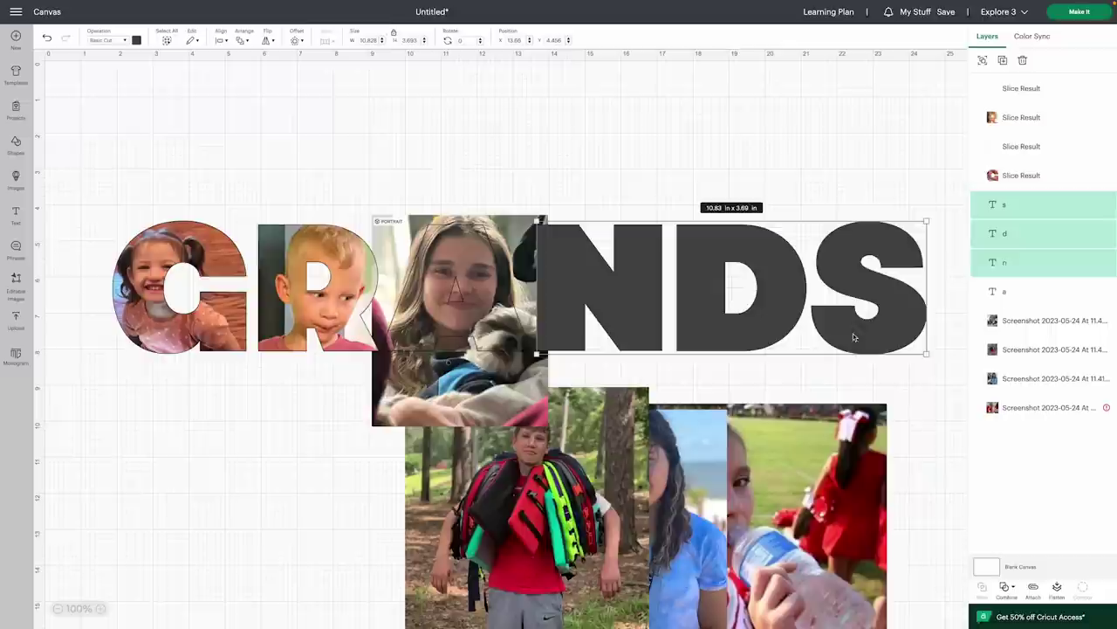
pyautogui.click(116, 42)
pyautogui.click(139, 130)
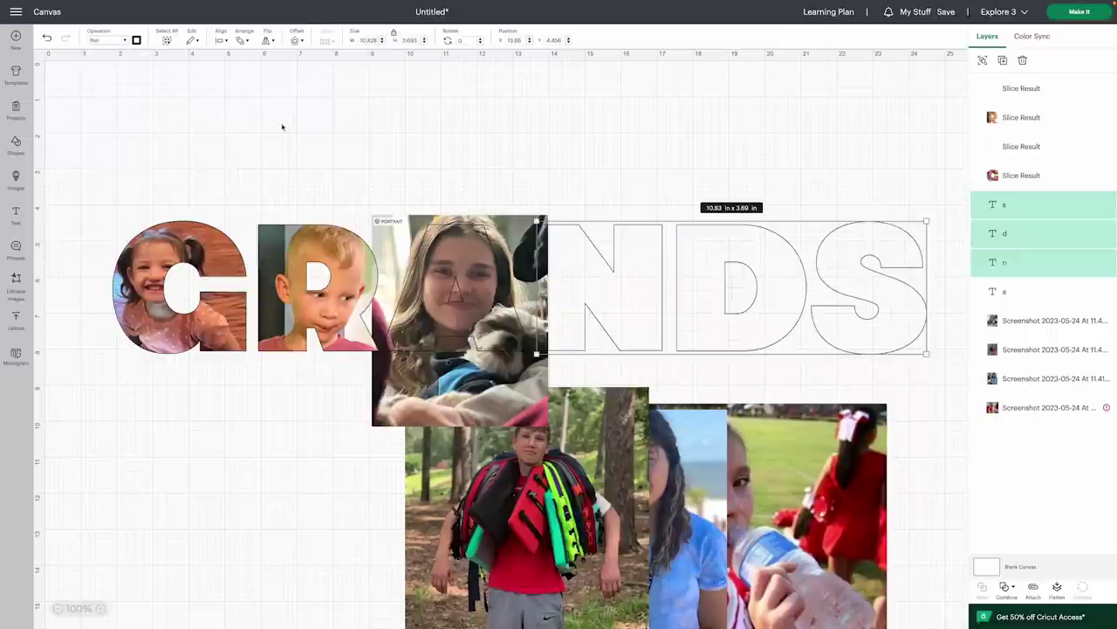
pyautogui.click(455, 163)
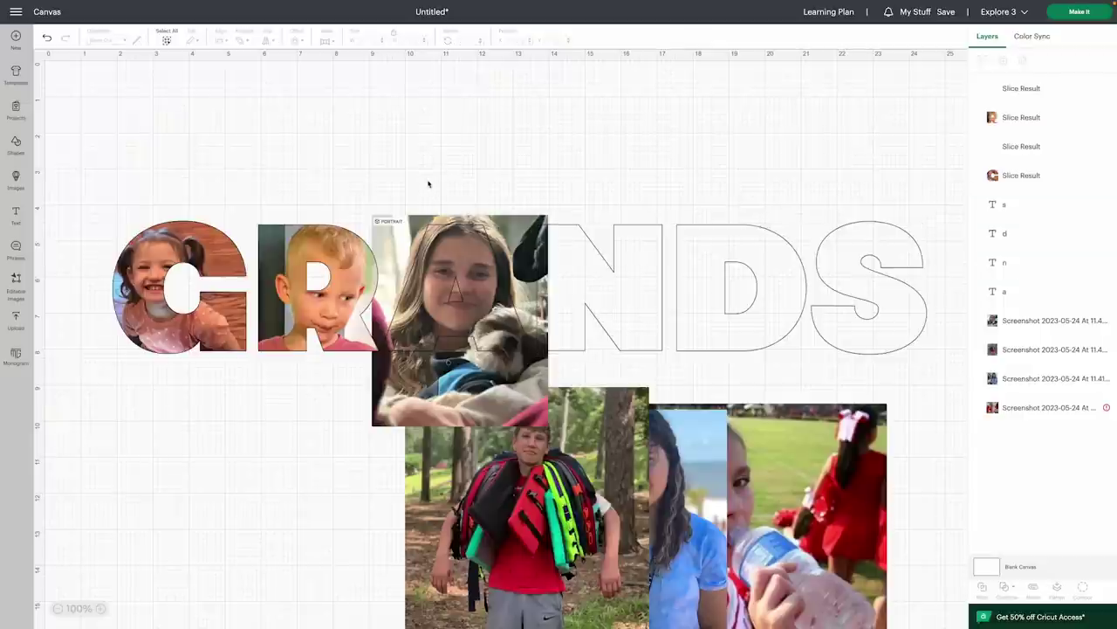
# Move the photo of the girl with the dog to about X 8.73, Y 4.15 and select it together with the letter A
pyautogui.moveTo(486, 413); pyautogui.dragTo(474, 406)
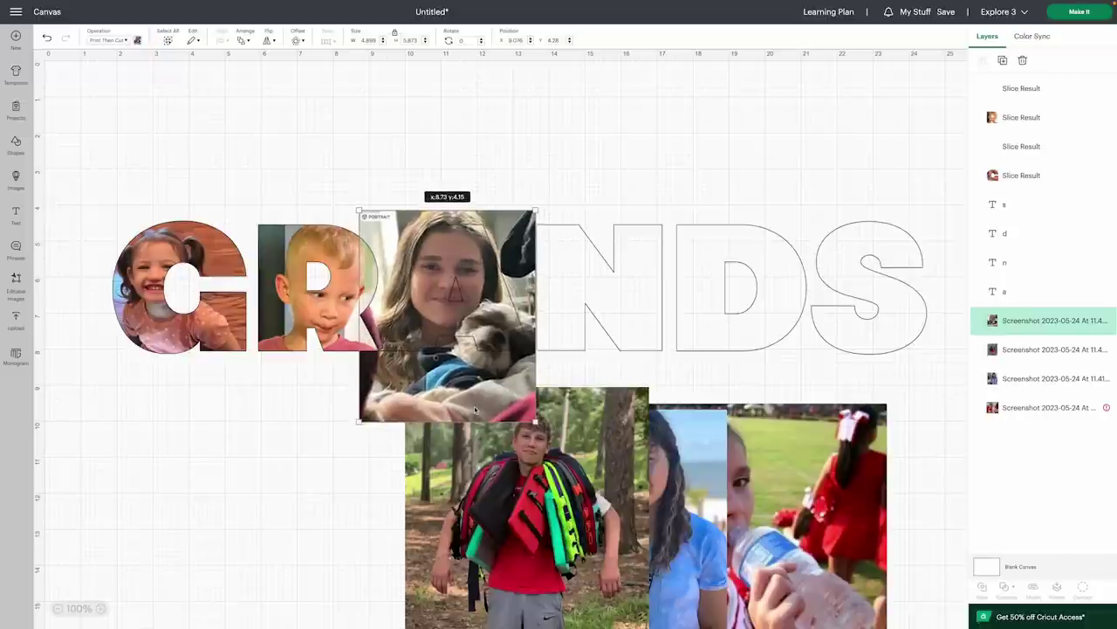
pyautogui.moveTo(406, 152); pyautogui.dragTo(456, 285)
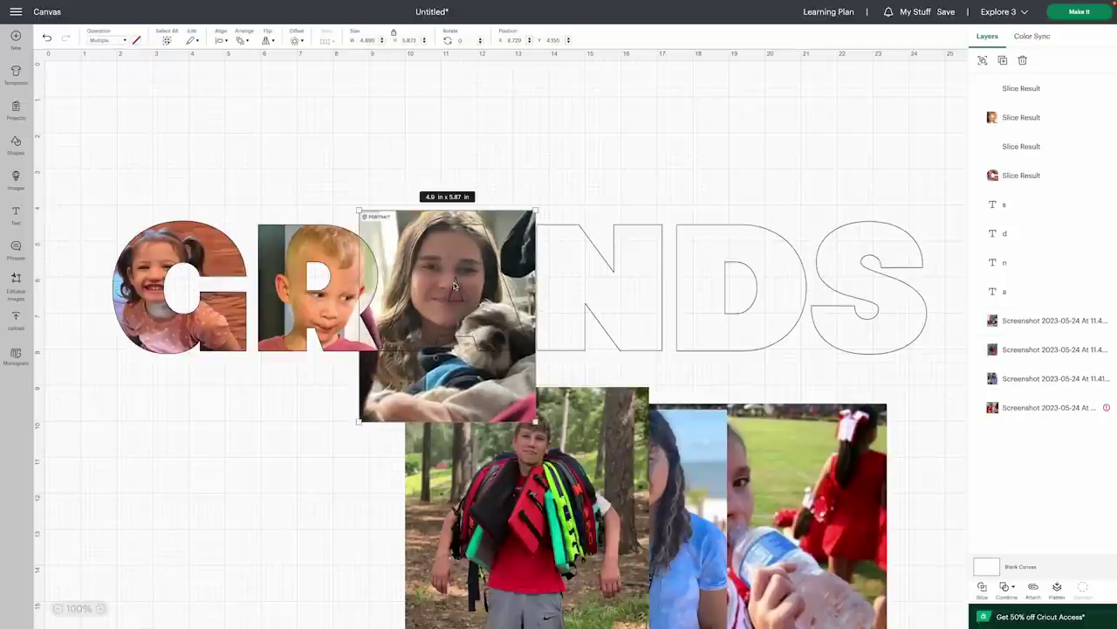
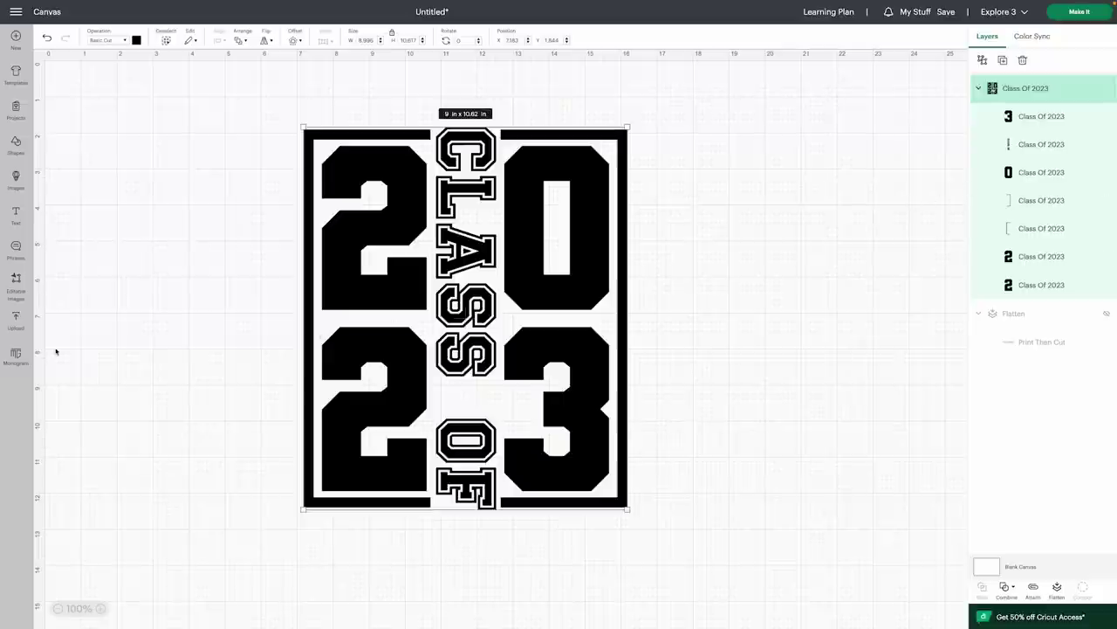
# Add the uploaded beach, flying graduation caps, red cap-and-gown and award certificate photos to the canvas together
pyautogui.click(15, 319)
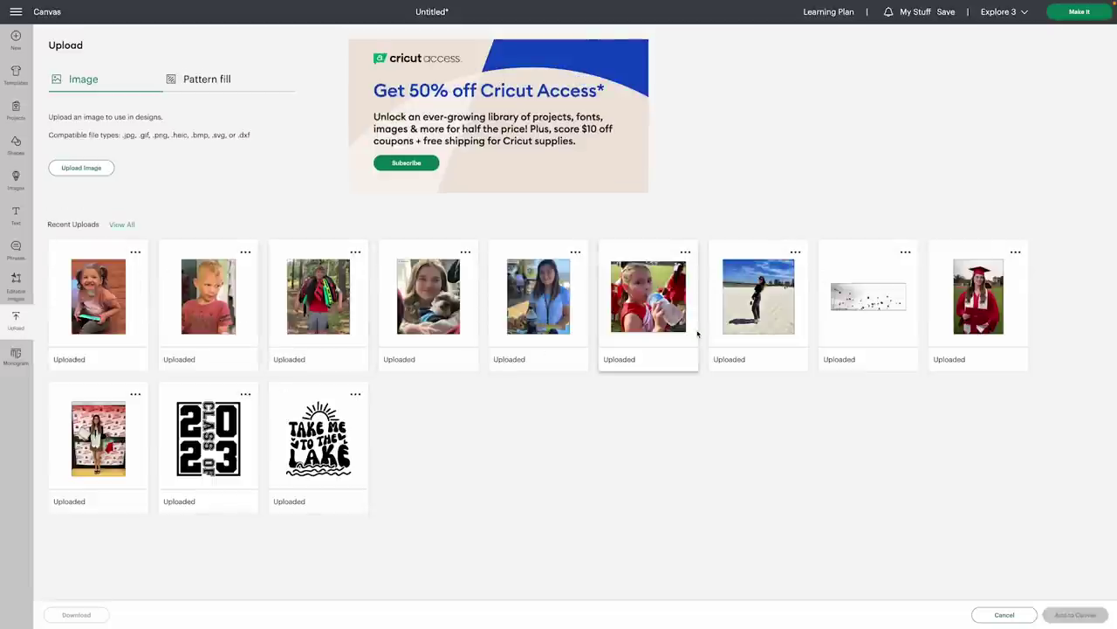
pyautogui.click(772, 315)
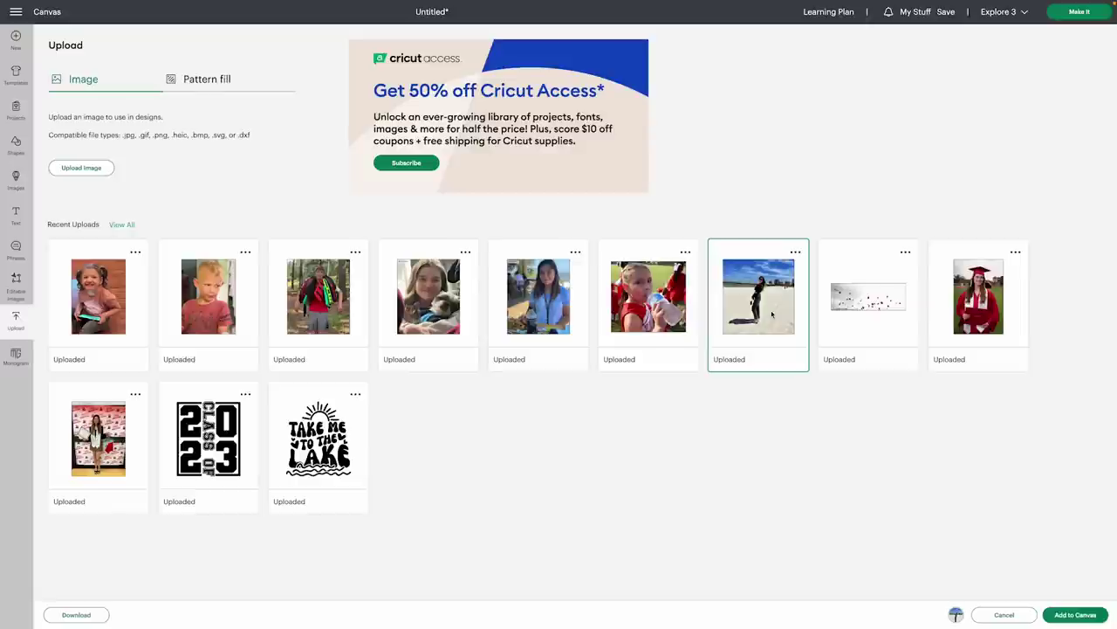
pyautogui.click(869, 301)
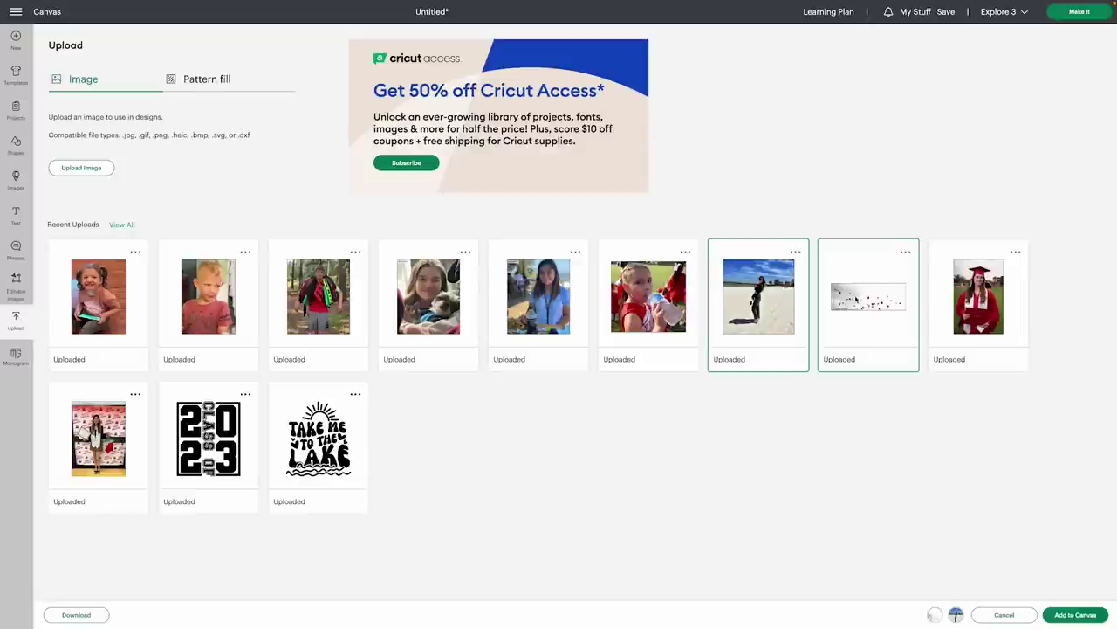
pyautogui.click(994, 300)
pyautogui.click(110, 441)
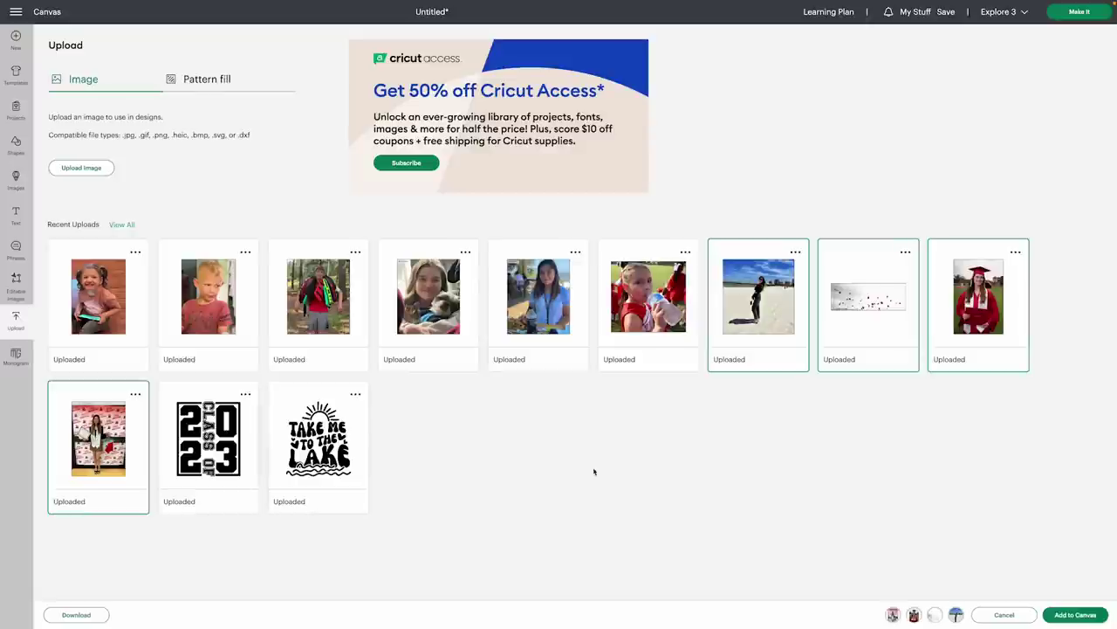
pyautogui.click(1059, 616)
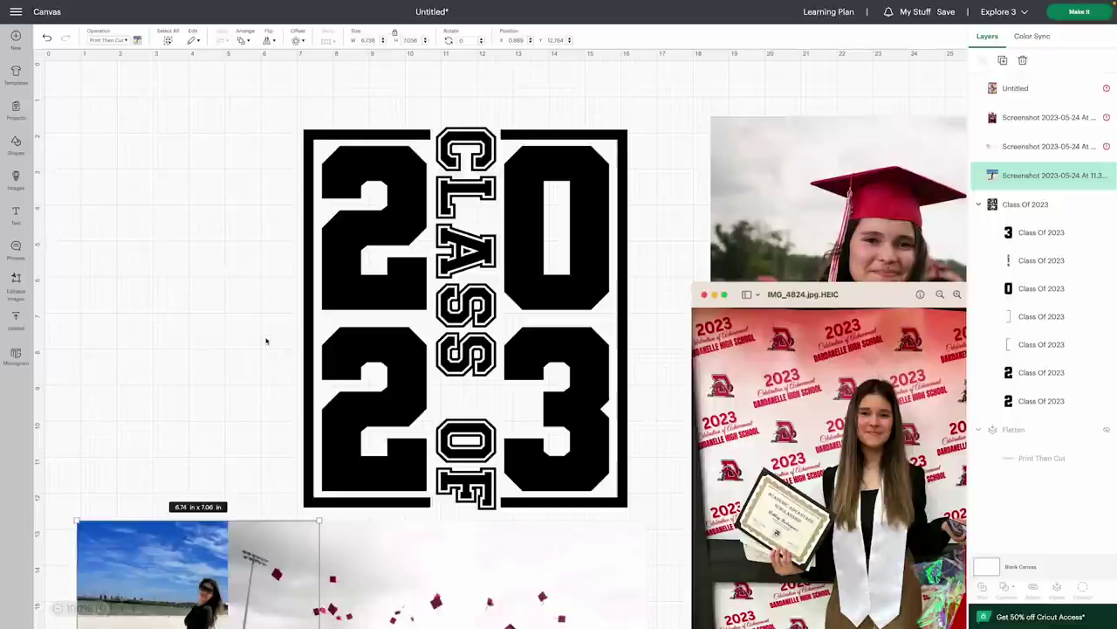
# Ungroup the Class Of 2023 design and select its upper digit 2
pyautogui.click(1046, 209)
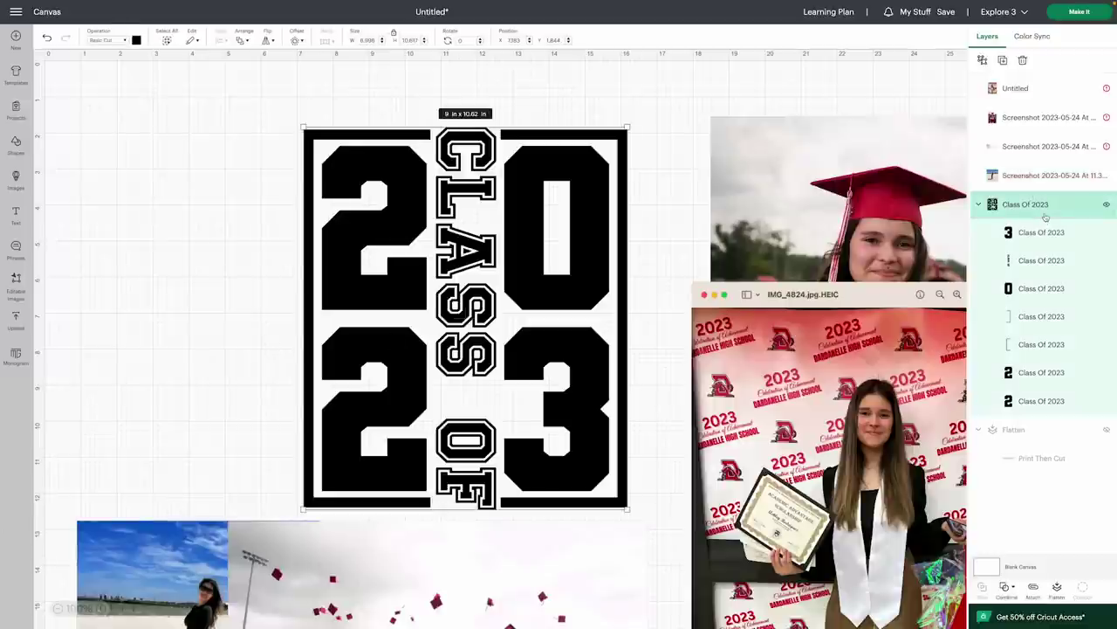
pyautogui.click(982, 61)
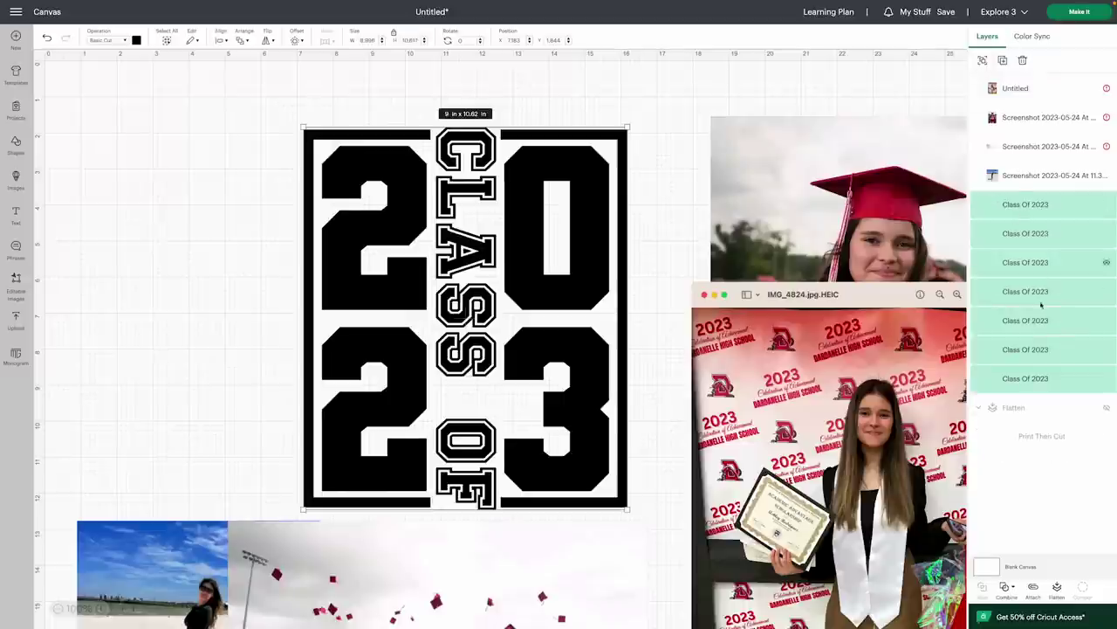
pyautogui.click(1003, 350)
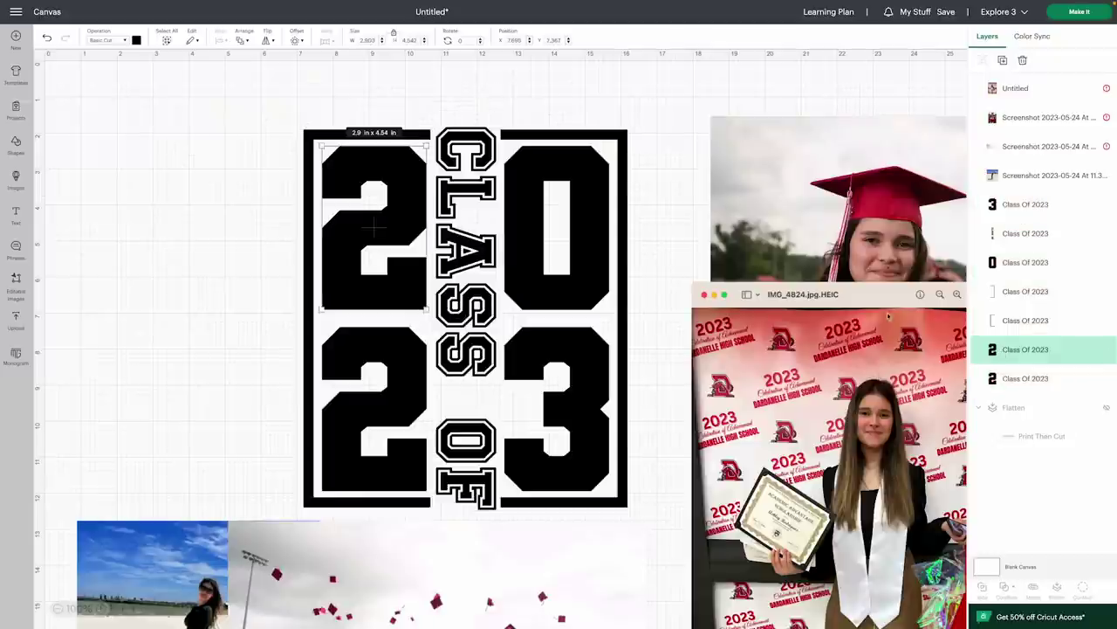
# Place the cap-and-gown photo over the upper digit 2 and scale it down to about 5.08 x 7.65 in
pyautogui.moveTo(837, 217); pyautogui.dragTo(206, 224)
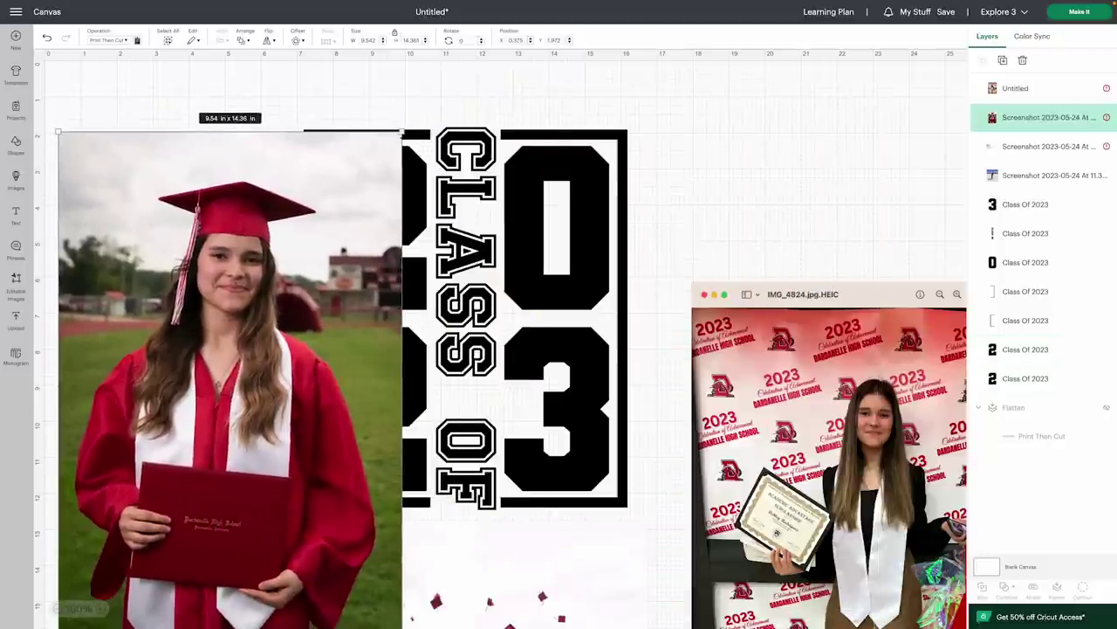
pyautogui.moveTo(402, 133); pyautogui.dragTo(242, 374)
pyautogui.moveTo(145, 470); pyautogui.dragTo(373, 228)
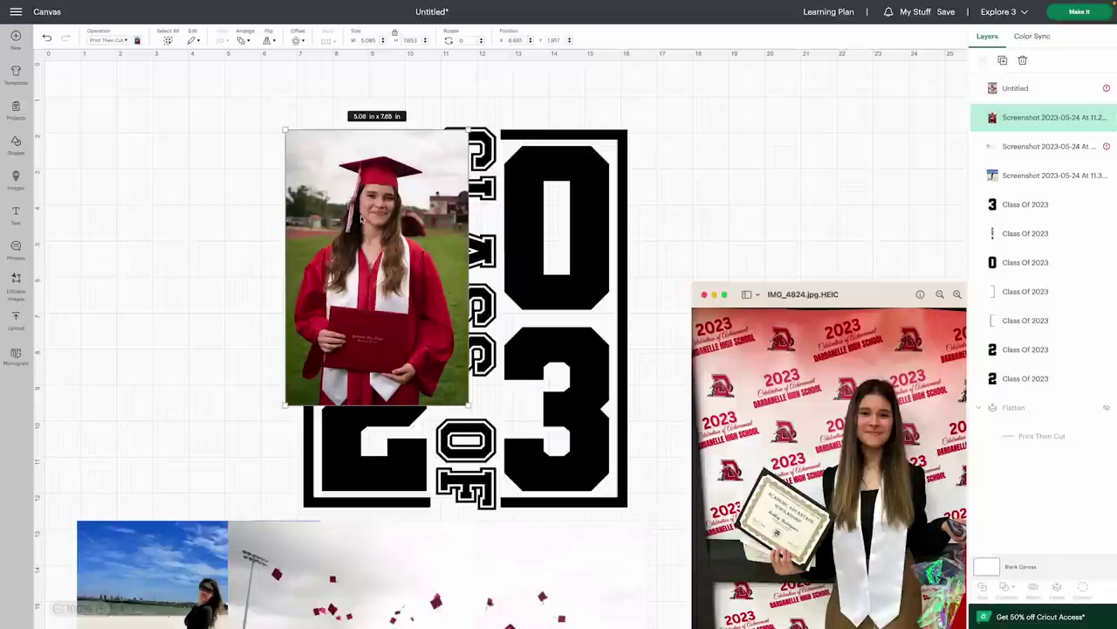
pyautogui.moveTo(382, 207); pyautogui.dragTo(385, 207)
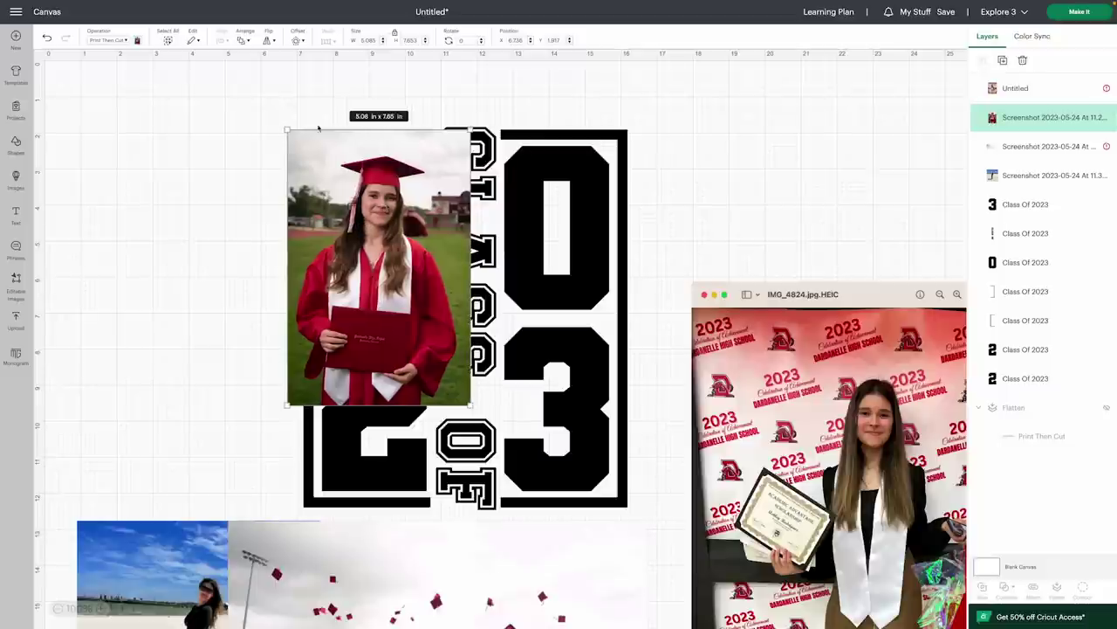
# Send the cap-and-gown photo to the back and shrink it further to fit behind the upper digit 2
pyautogui.click(243, 40)
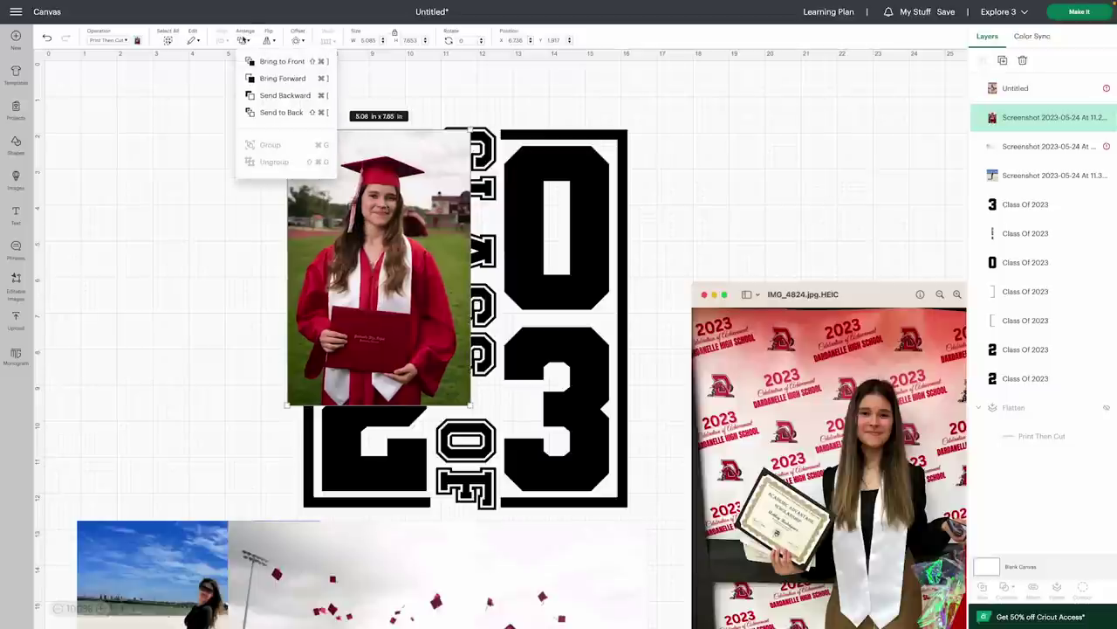
pyautogui.click(292, 113)
pyautogui.moveTo(285, 128); pyautogui.dragTo(299, 149)
pyautogui.moveTo(389, 279); pyautogui.dragTo(385, 275)
pyautogui.moveTo(301, 148)
pyautogui.mouseDown()
pyautogui.moveTo(393, 274)
pyautogui.moveTo(305, 156)
pyautogui.mouseUp()
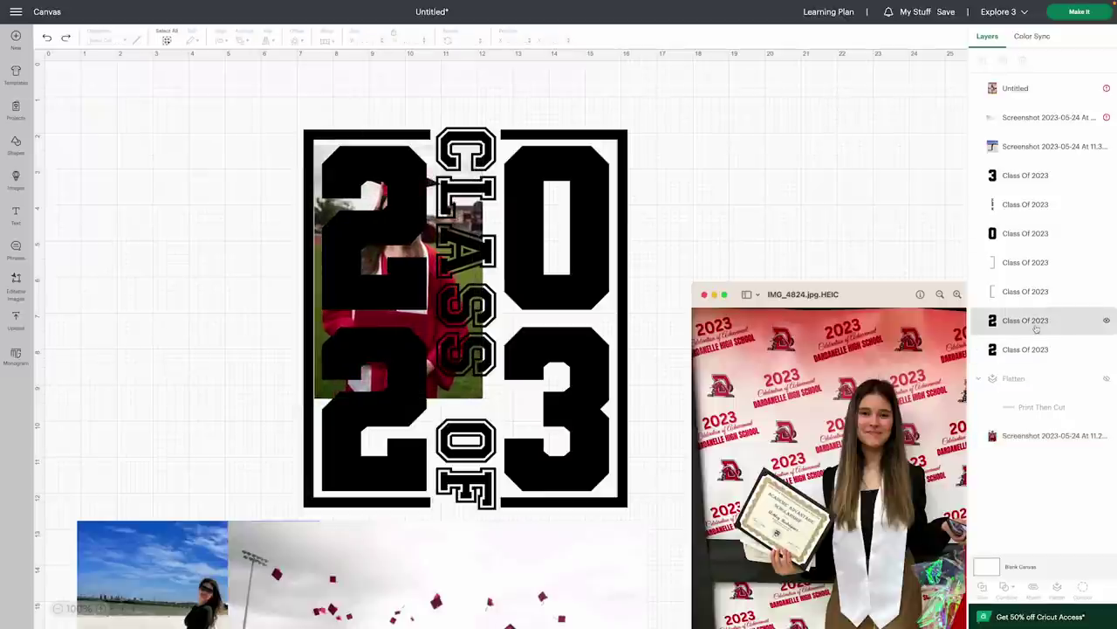
# Change the upper digit 2 to the Pen operation
pyautogui.click(1036, 329)
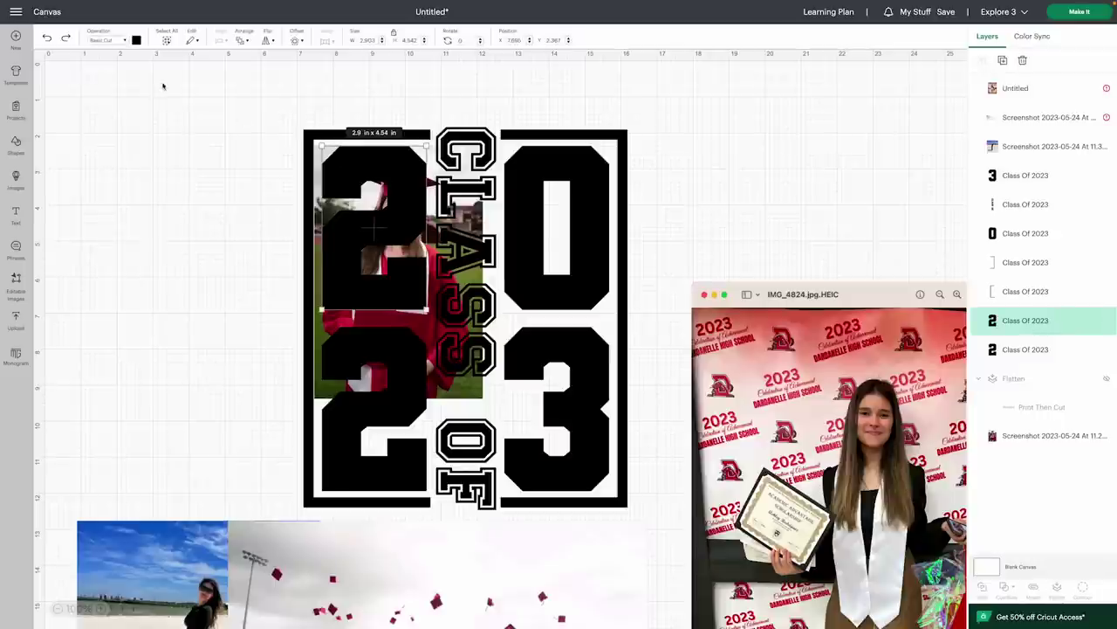
pyautogui.click(113, 44)
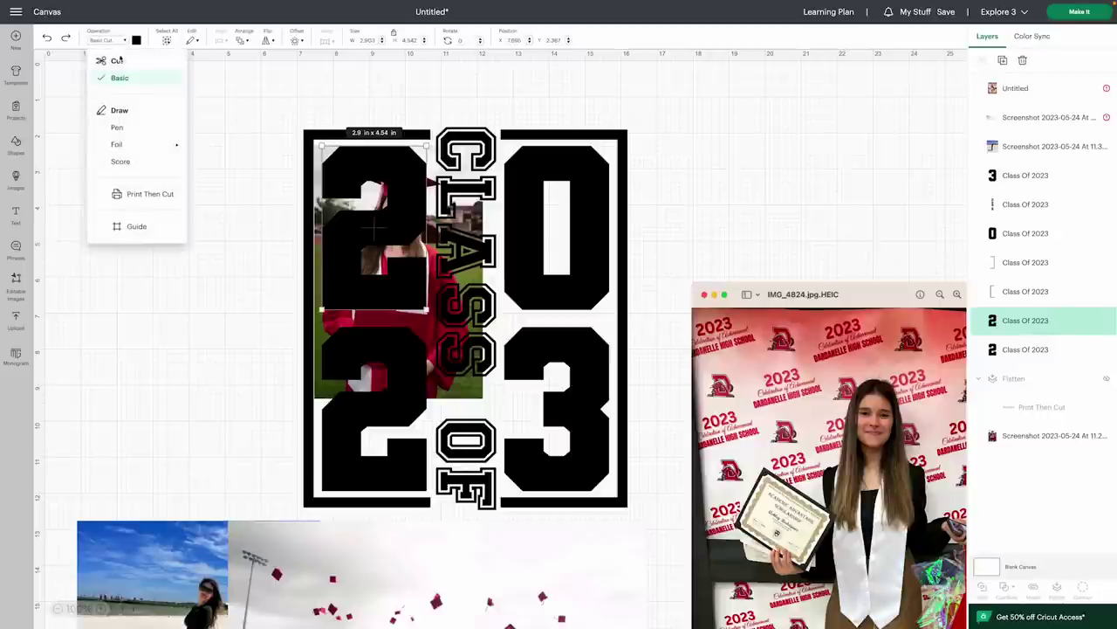
pyautogui.click(130, 129)
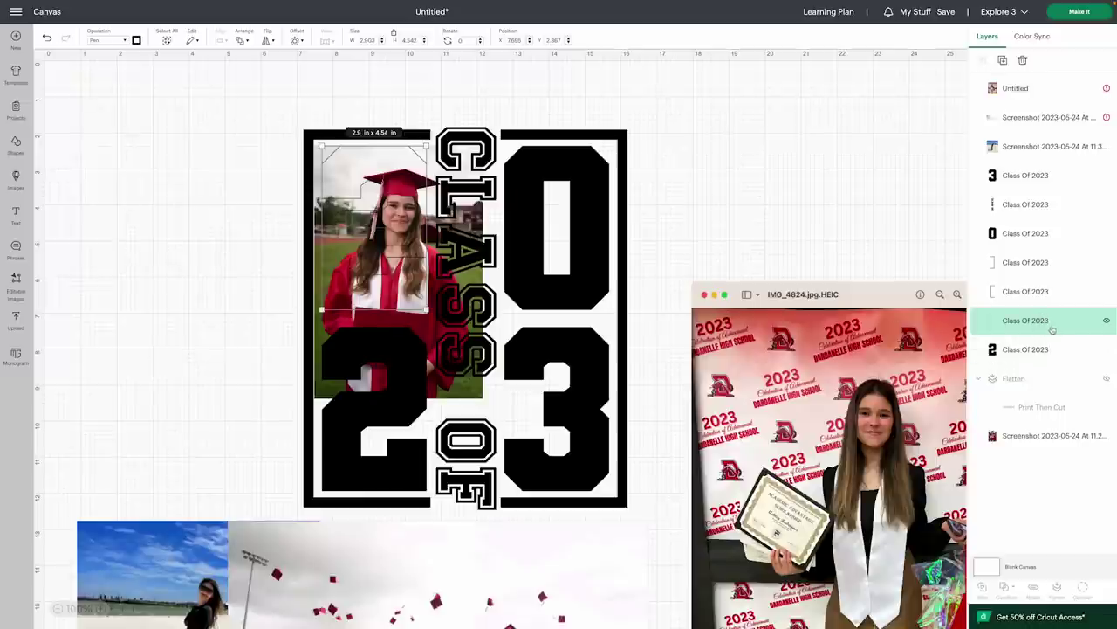
# Slice the cap-and-gown photo with the upper digit 2 and delete the leftover photo outside the digit
pyautogui.keyDown('shift'); pyautogui.click(1042, 89); pyautogui.keyUp('shift')
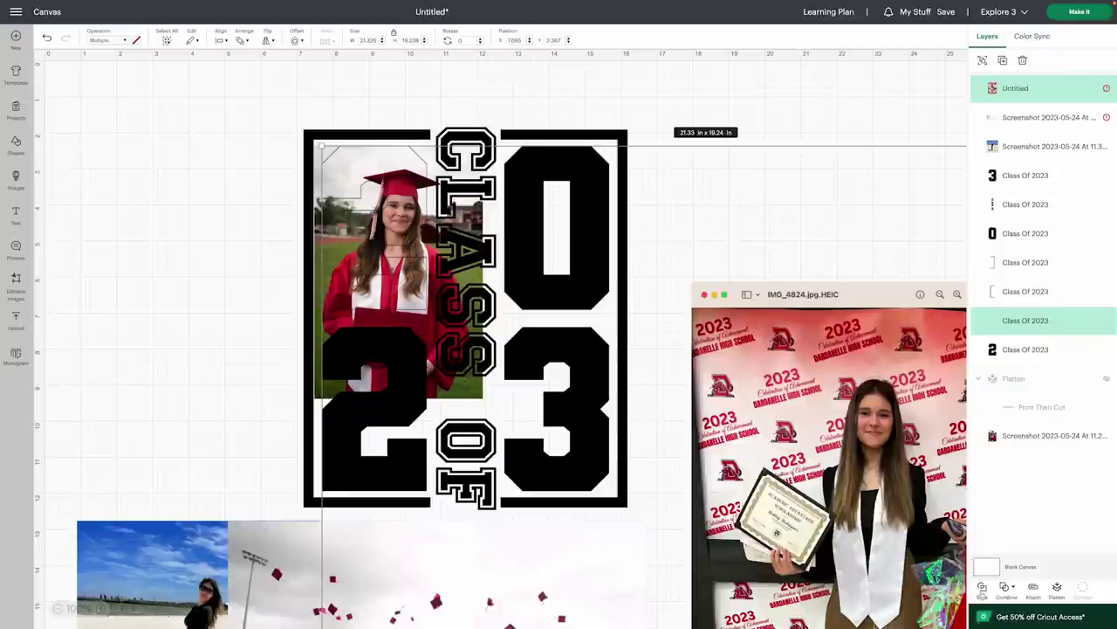
pyautogui.click(983, 601)
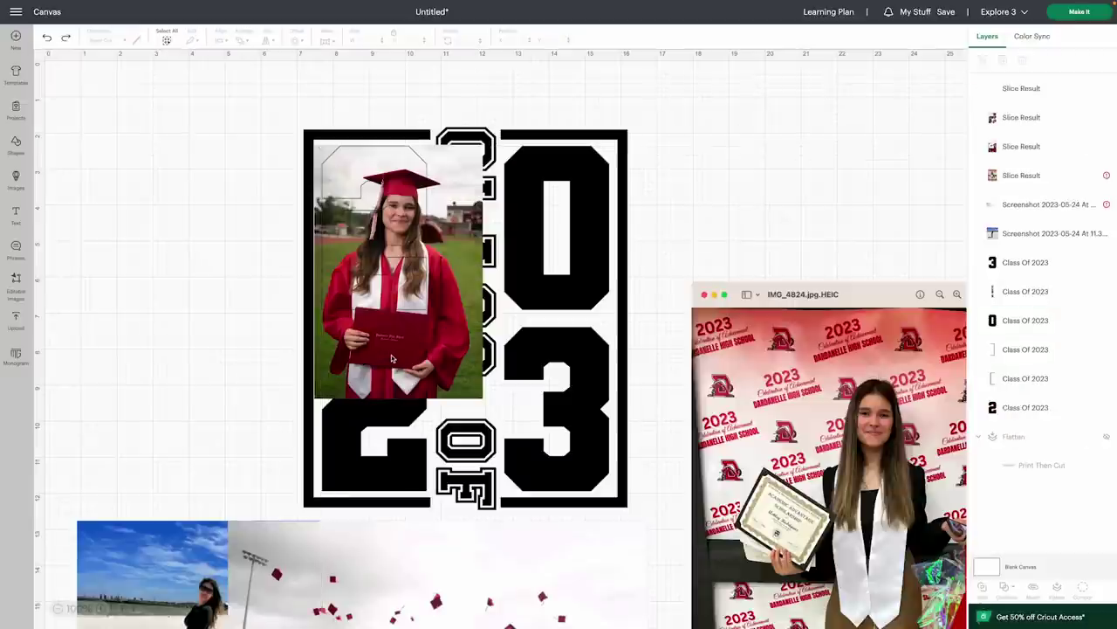
pyautogui.click(391, 358)
pyautogui.press('Delete')
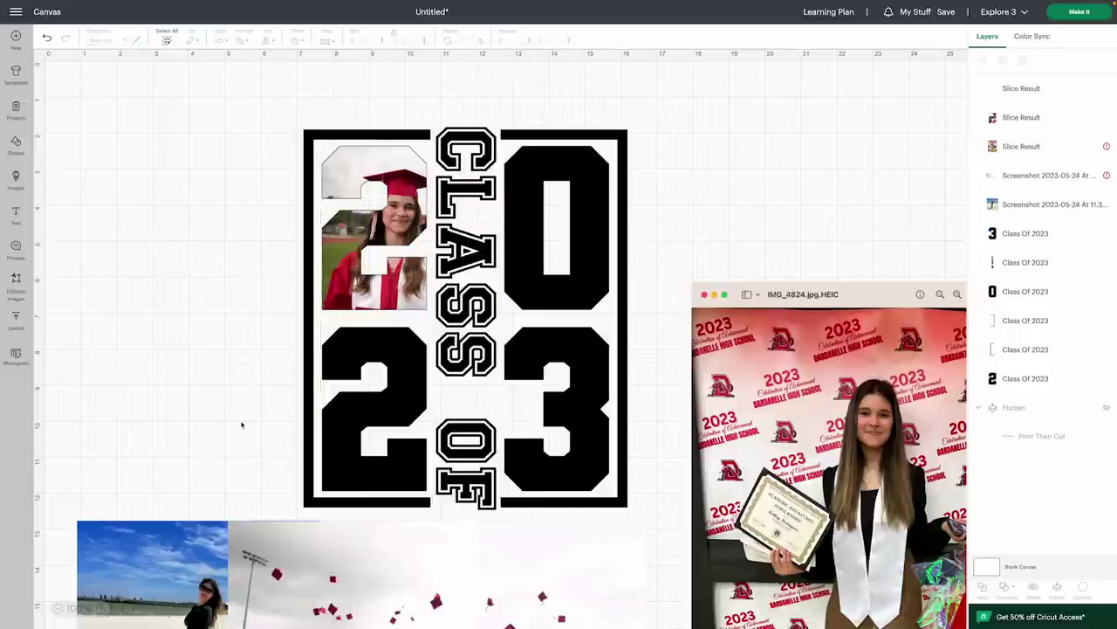
# Place the beach photo over the digit 3 at about X 11.43, Y 7.07 and send it to the back
pyautogui.moveTo(135, 563); pyautogui.dragTo(657, 146)
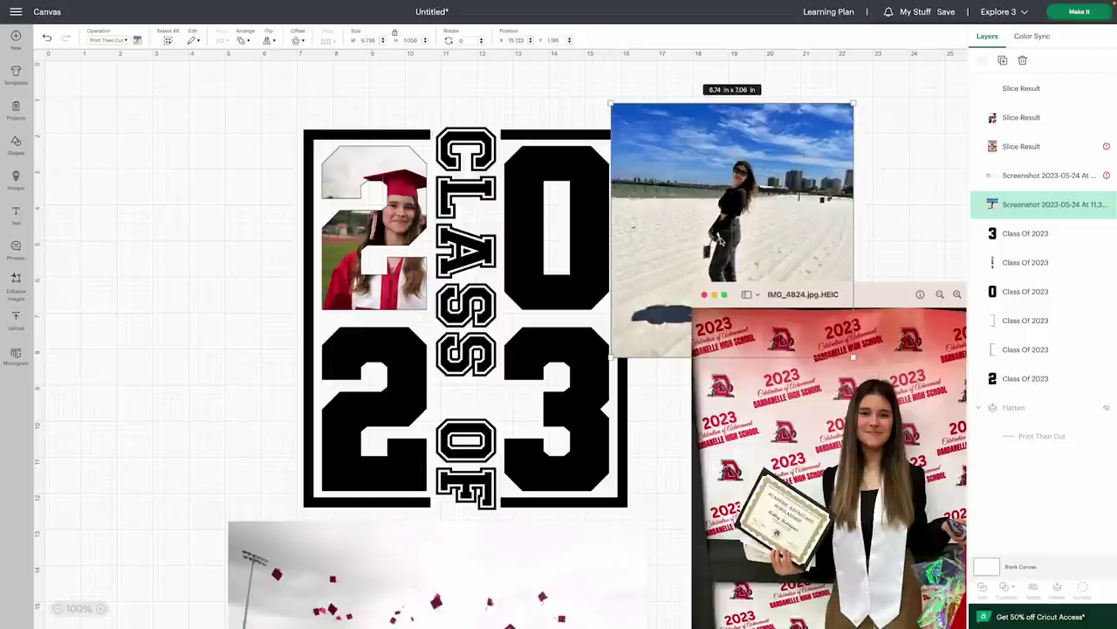
pyautogui.moveTo(712, 204); pyautogui.dragTo(560, 408)
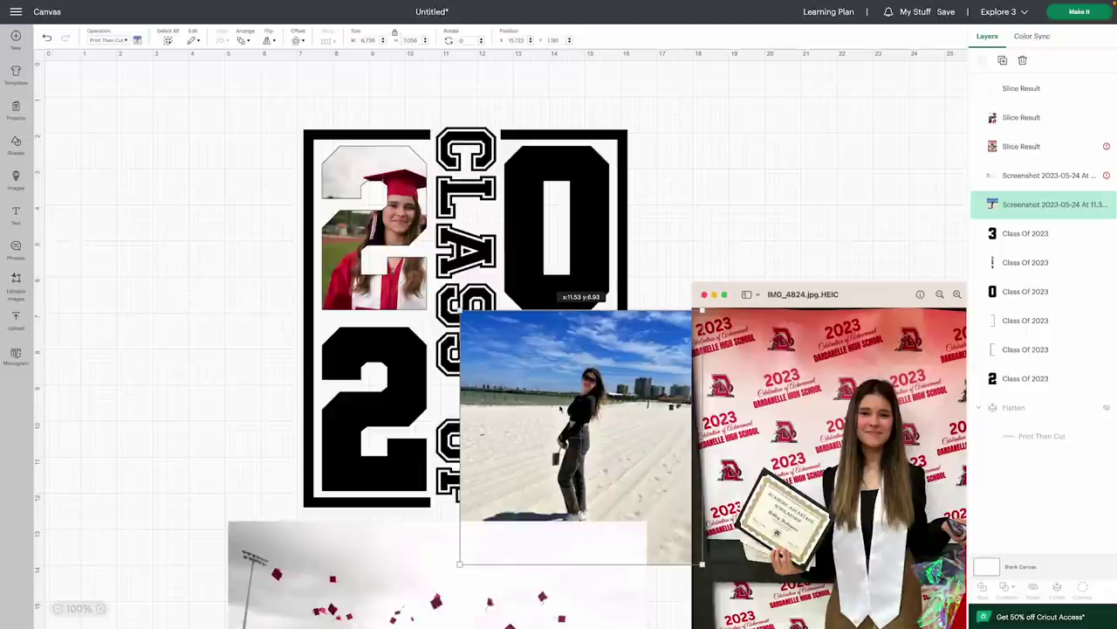
pyautogui.moveTo(560, 408)
pyautogui.mouseDown()
pyautogui.moveTo(564, 430)
pyautogui.moveTo(556, 413)
pyautogui.mouseUp()
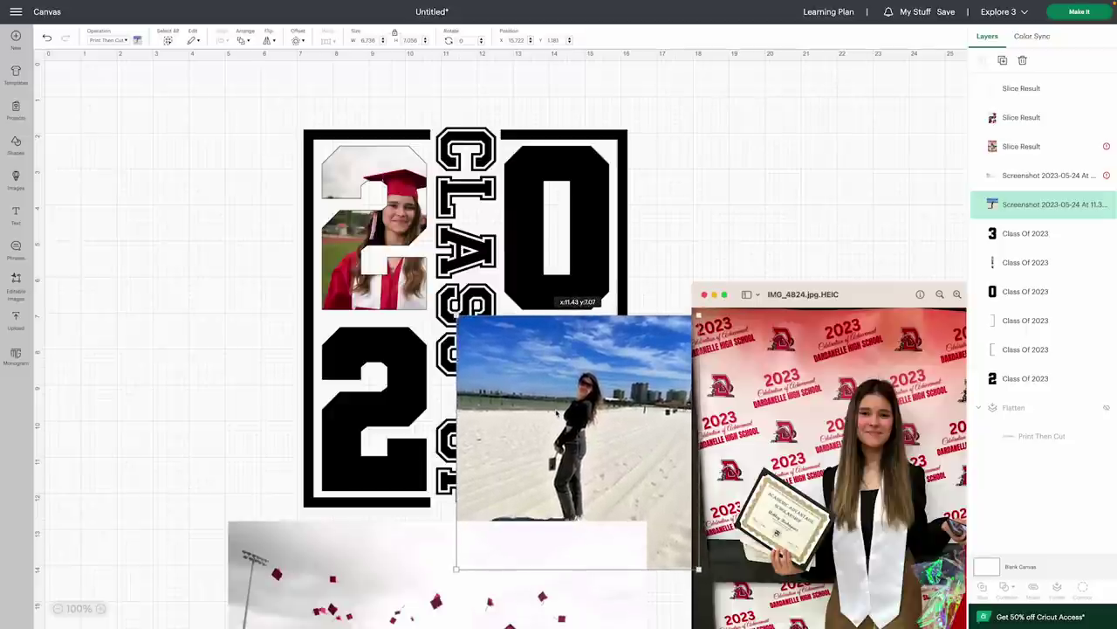
pyautogui.click(244, 40)
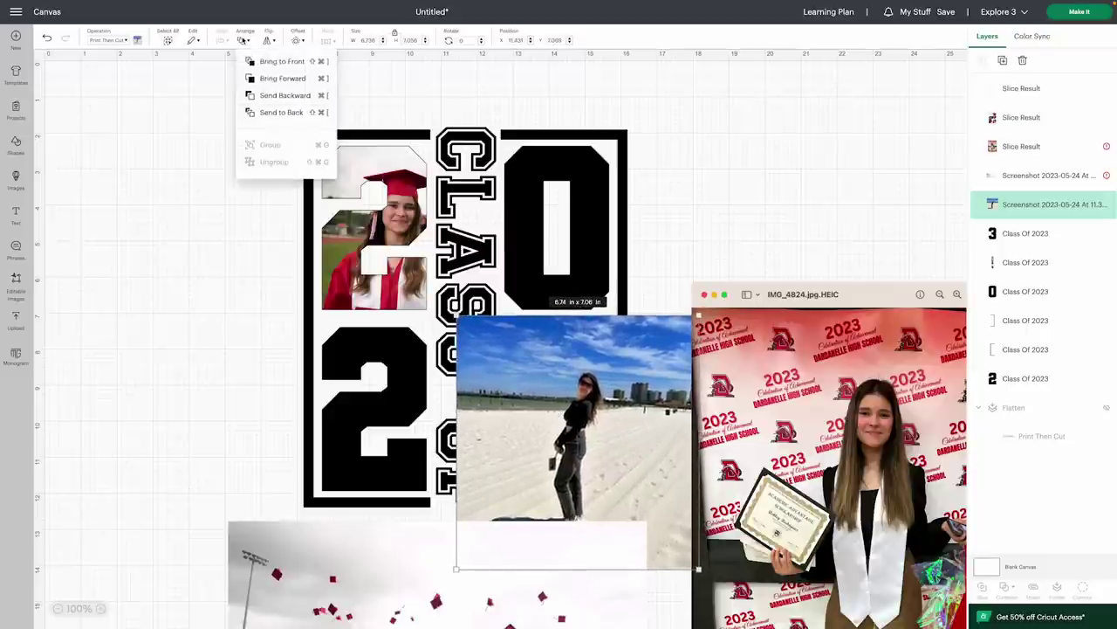
pyautogui.click(276, 111)
# Change the digit 3 to the Pen operation and select the beach photo behind it
pyautogui.click(1052, 206)
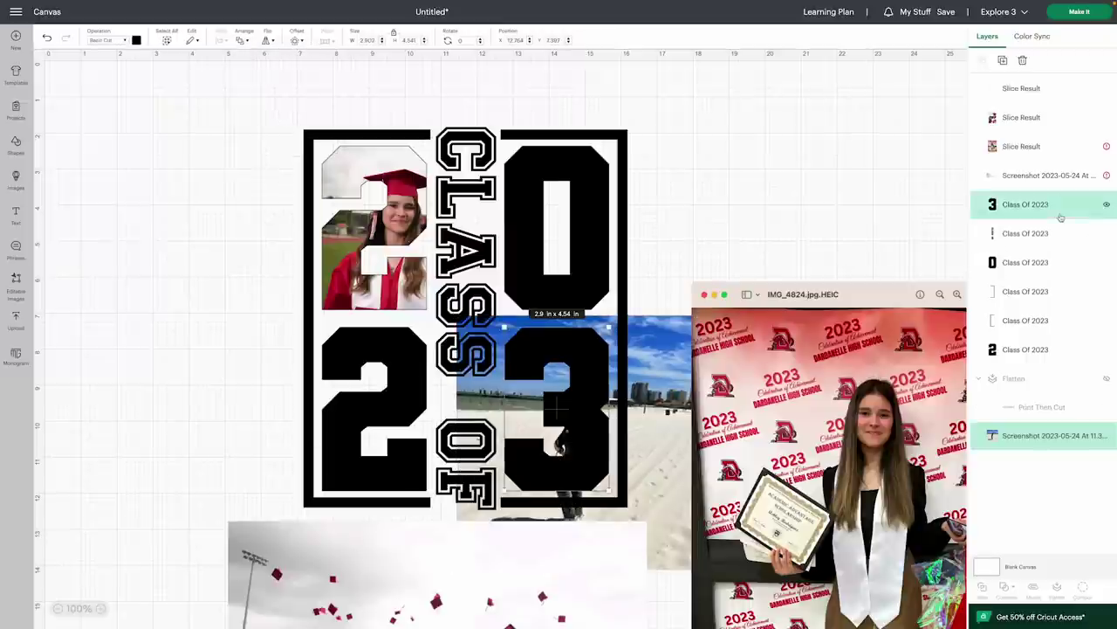
pyautogui.click(105, 41)
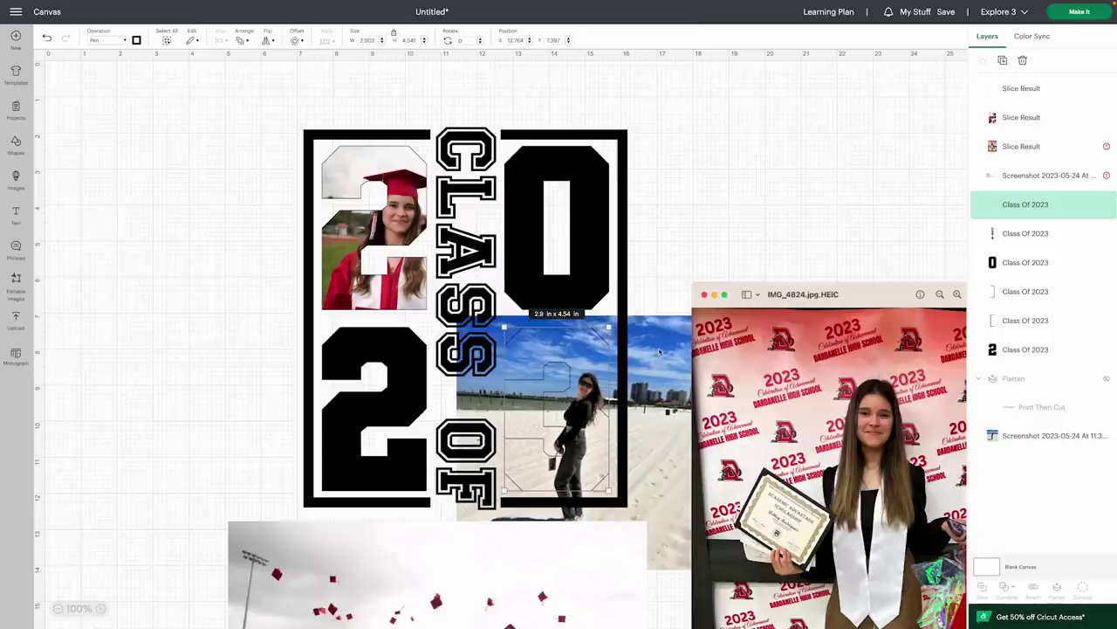
pyautogui.click(660, 351)
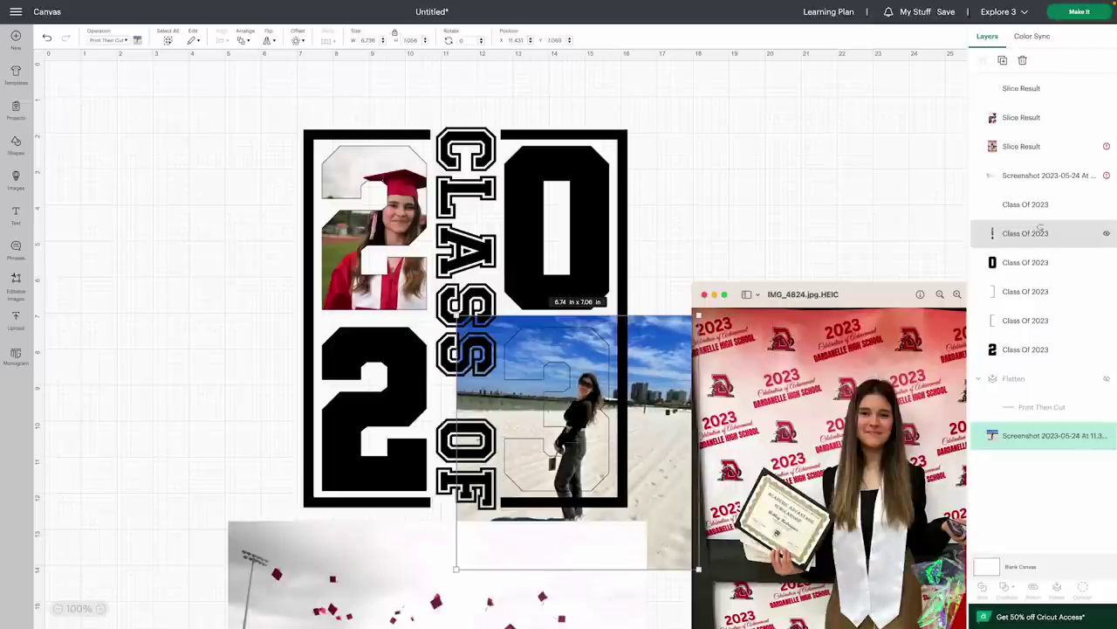
# Slice the beach photo with the digit 3 and delete the leftover photo outside the digit
pyautogui.keyDown('shift'); pyautogui.click(1041, 208); pyautogui.keyUp('shift')
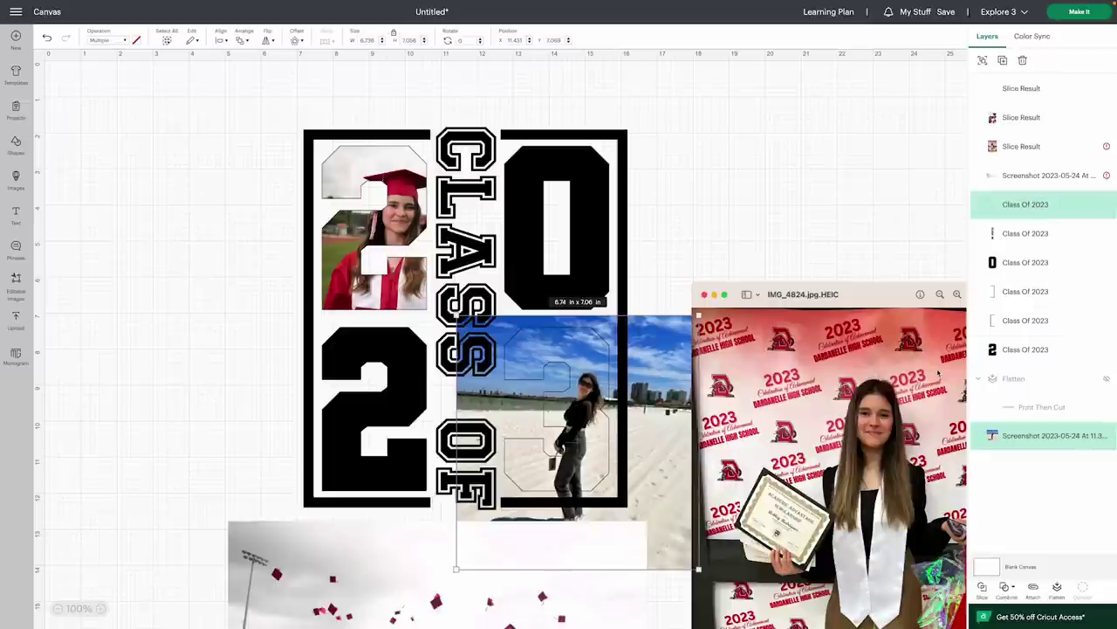
pyautogui.click(984, 591)
pyautogui.moveTo(669, 533); pyautogui.dragTo(650, 550)
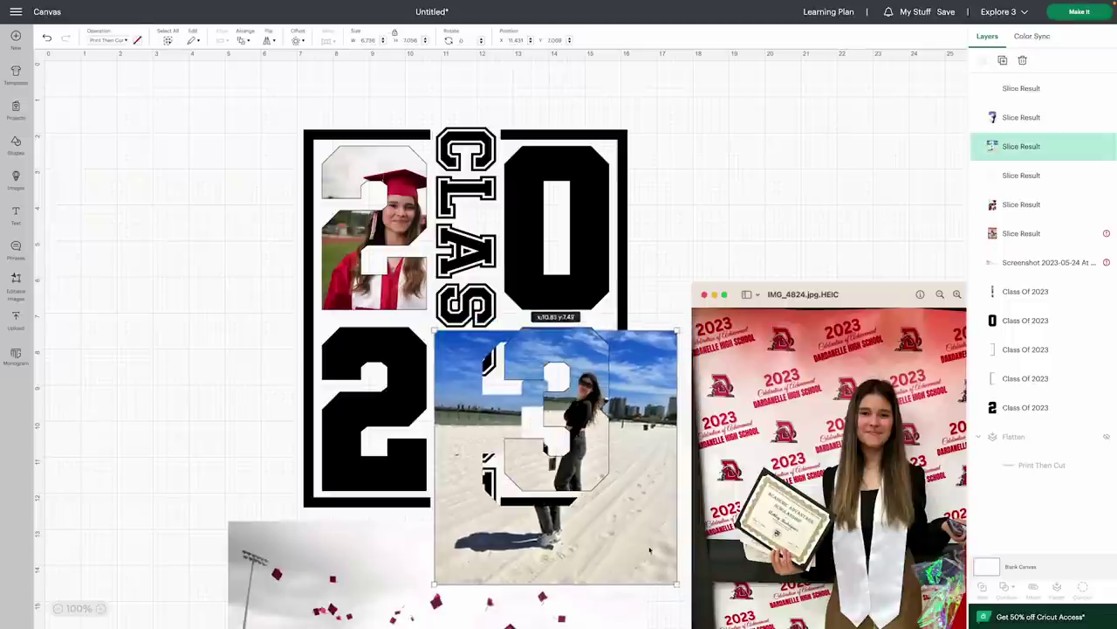
pyautogui.press('Delete')
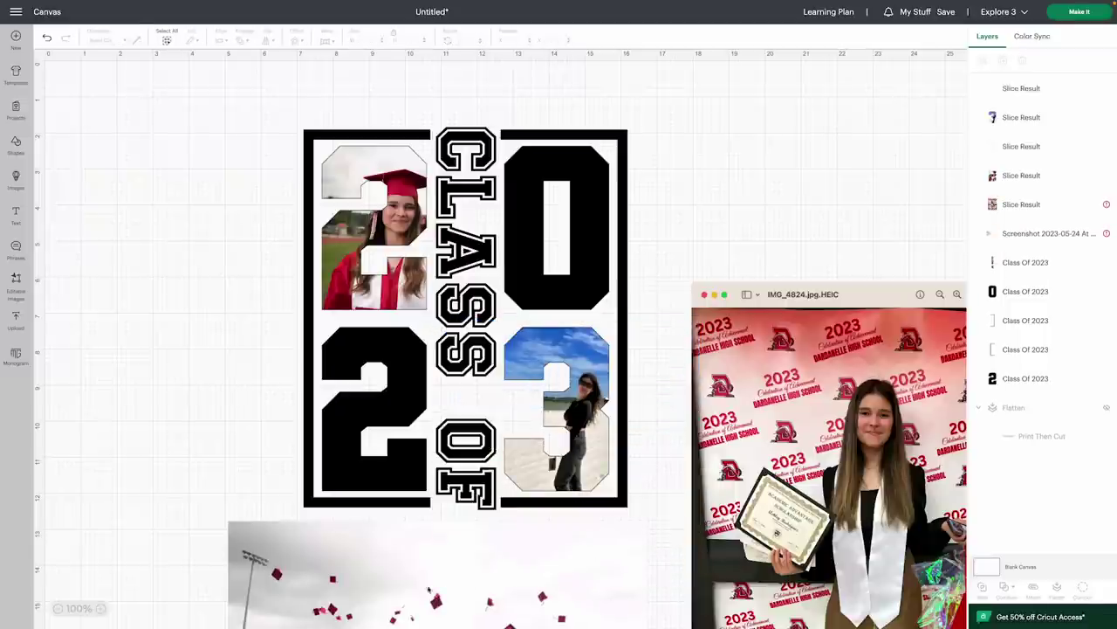
# Place the cap-toss photo over the digit 0 at about X 10.1, Y 1.1 and send it to the back
pyautogui.moveTo(408, 585); pyautogui.dragTo(767, 153)
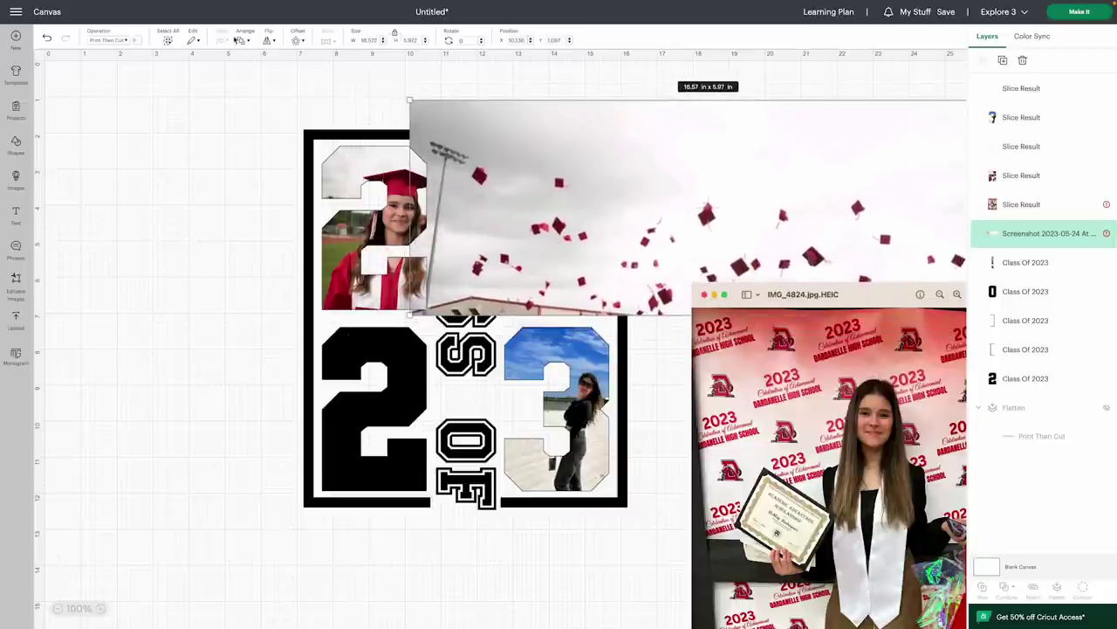
pyautogui.click(245, 40)
pyautogui.click(269, 111)
pyautogui.click(269, 111)
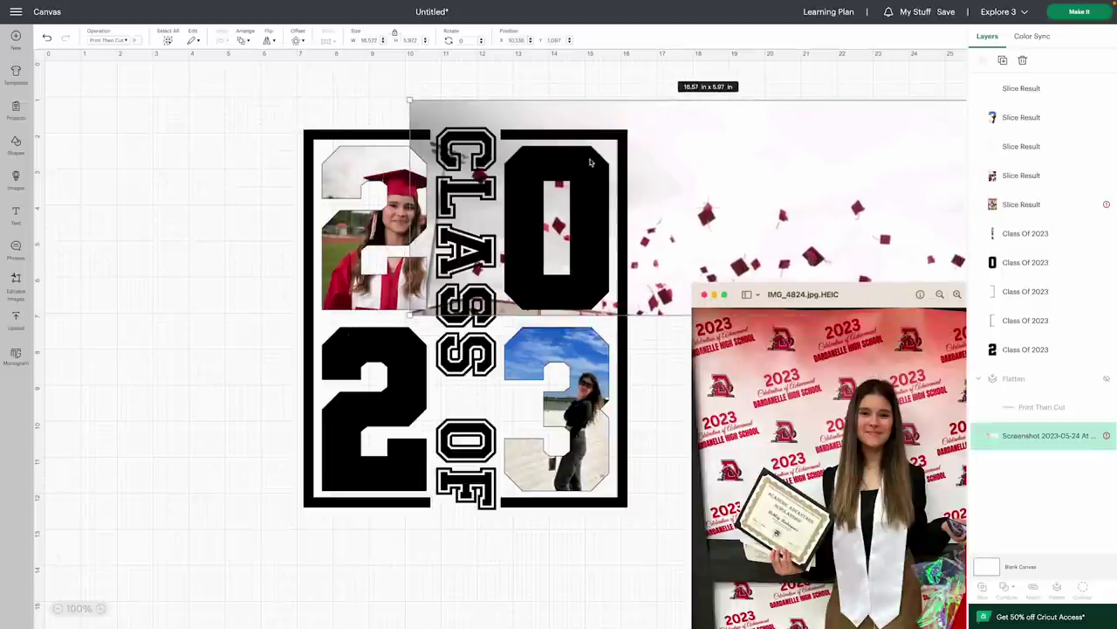
# Change the digit 0 to the Pen operation
pyautogui.click(1021, 262)
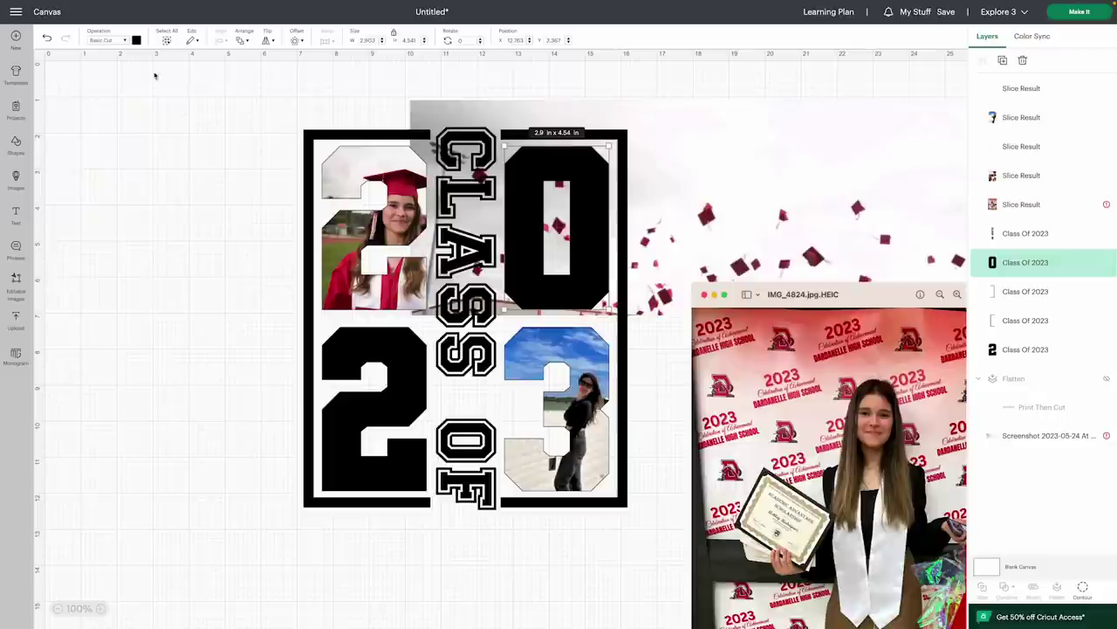
pyautogui.click(136, 41)
pyautogui.click(108, 40)
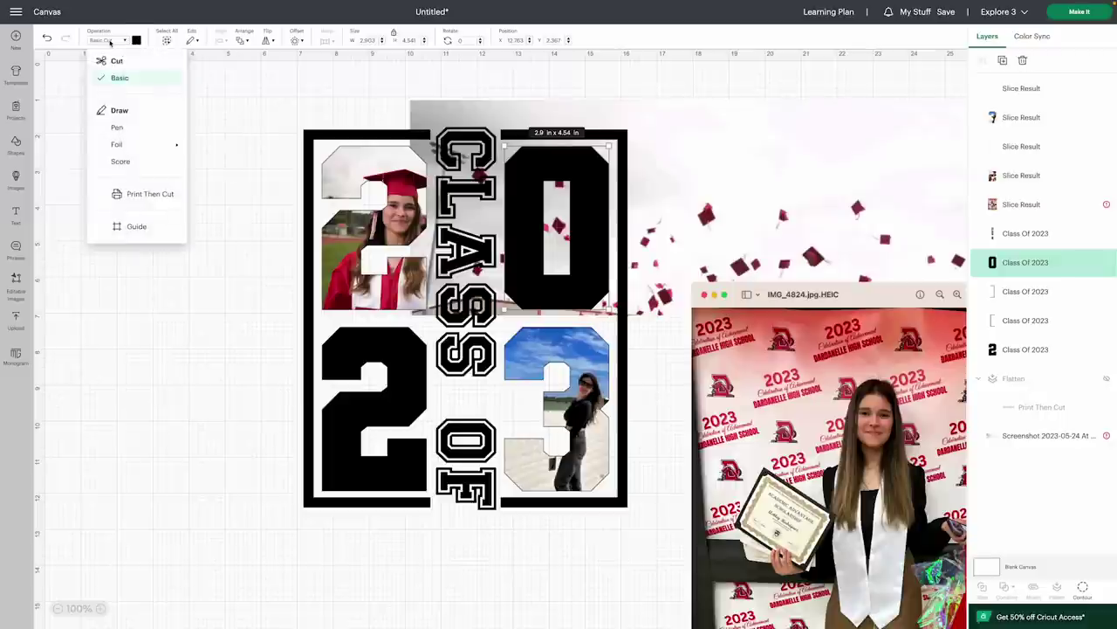
pyautogui.click(118, 127)
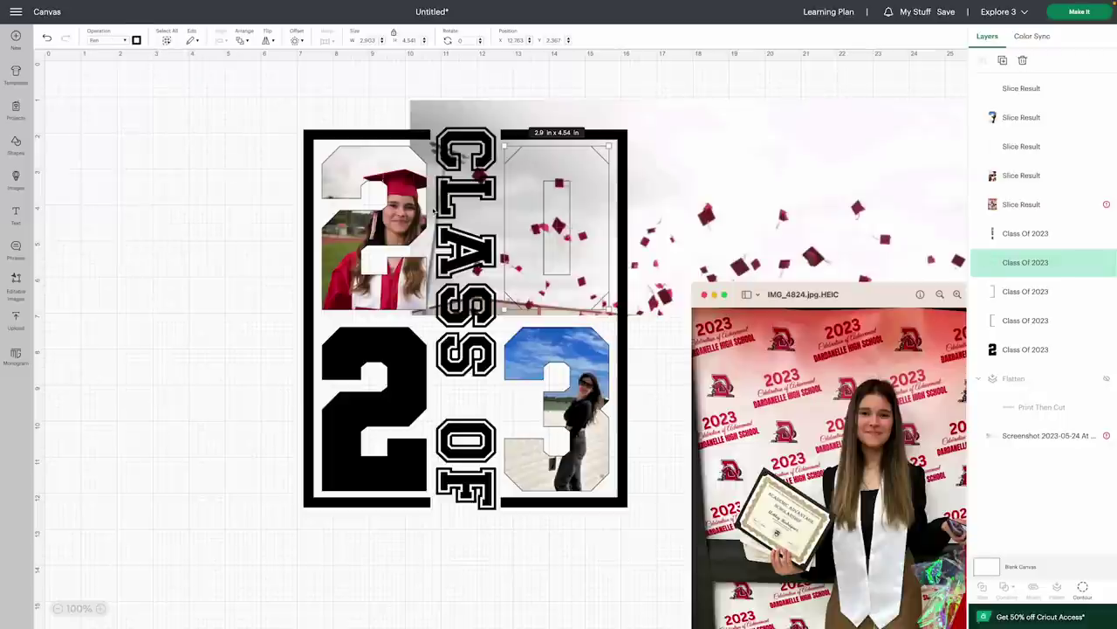
# Shift the cap-toss photo to about X 9.94, Y 0.78, slice it with the digit 0, and delete the leftover photo
pyautogui.moveTo(684, 235); pyautogui.dragTo(677, 225)
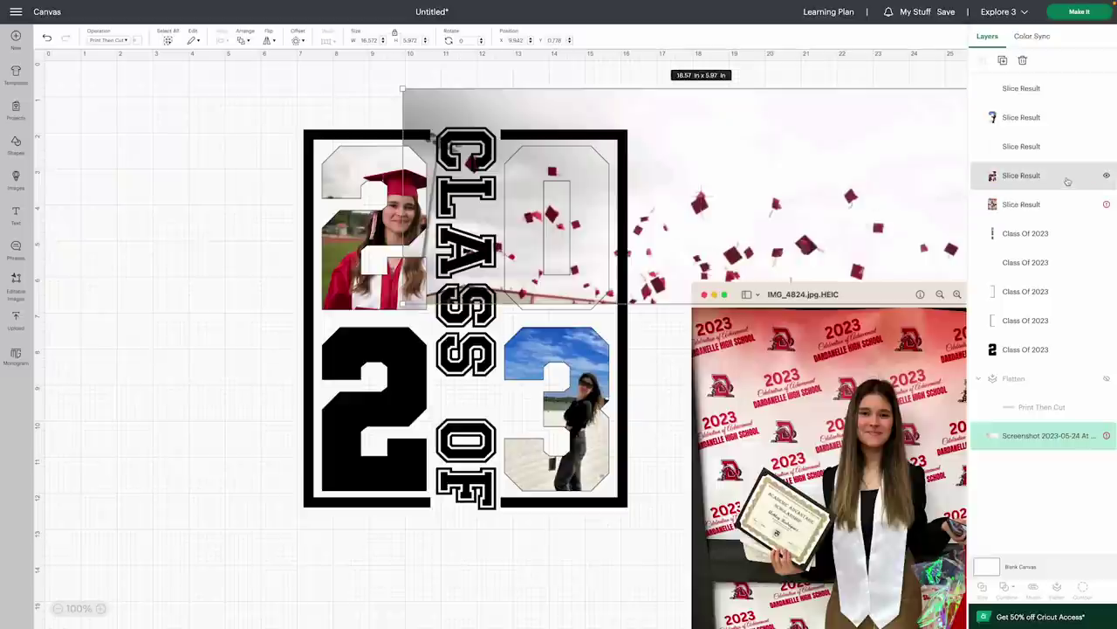
pyautogui.keyDown('shift'); pyautogui.click(1058, 262); pyautogui.keyUp('shift')
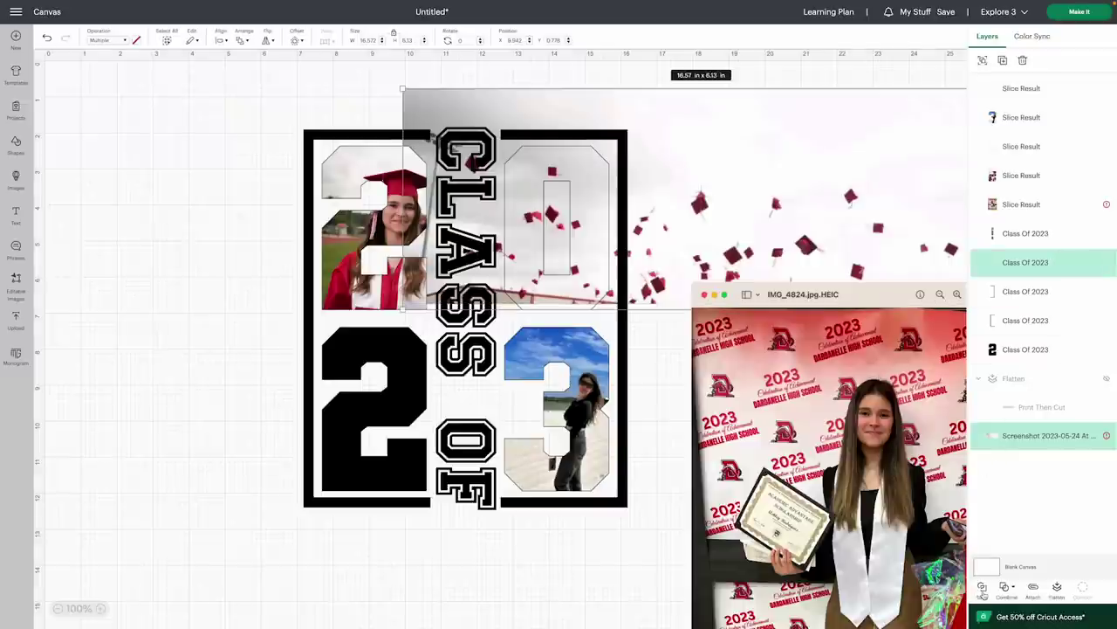
pyautogui.click(982, 588)
pyautogui.click(783, 217)
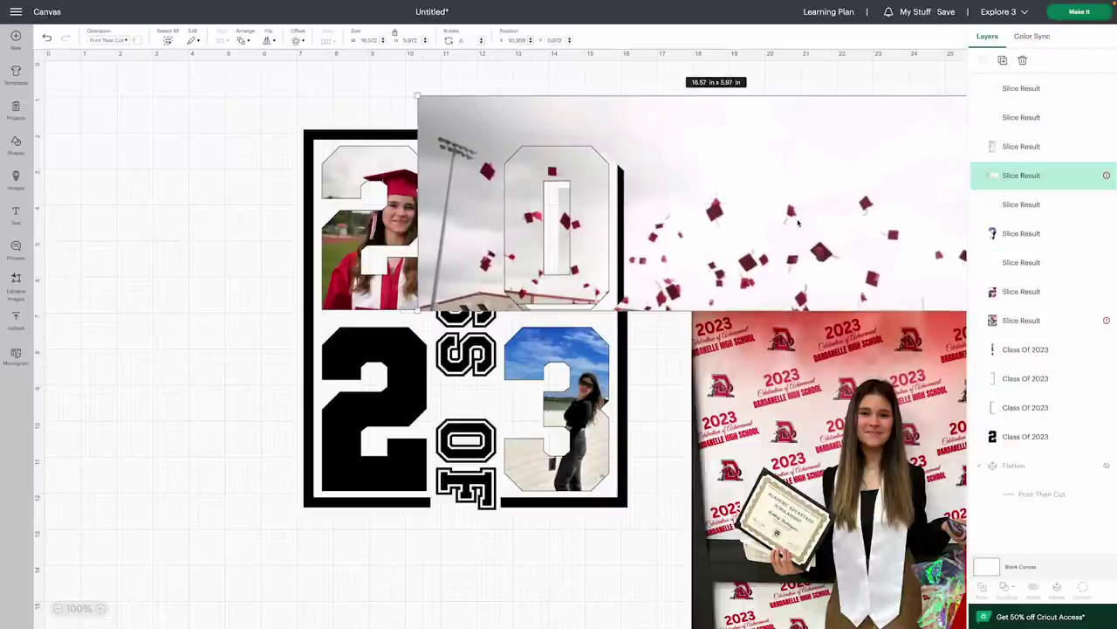
pyautogui.press('Delete')
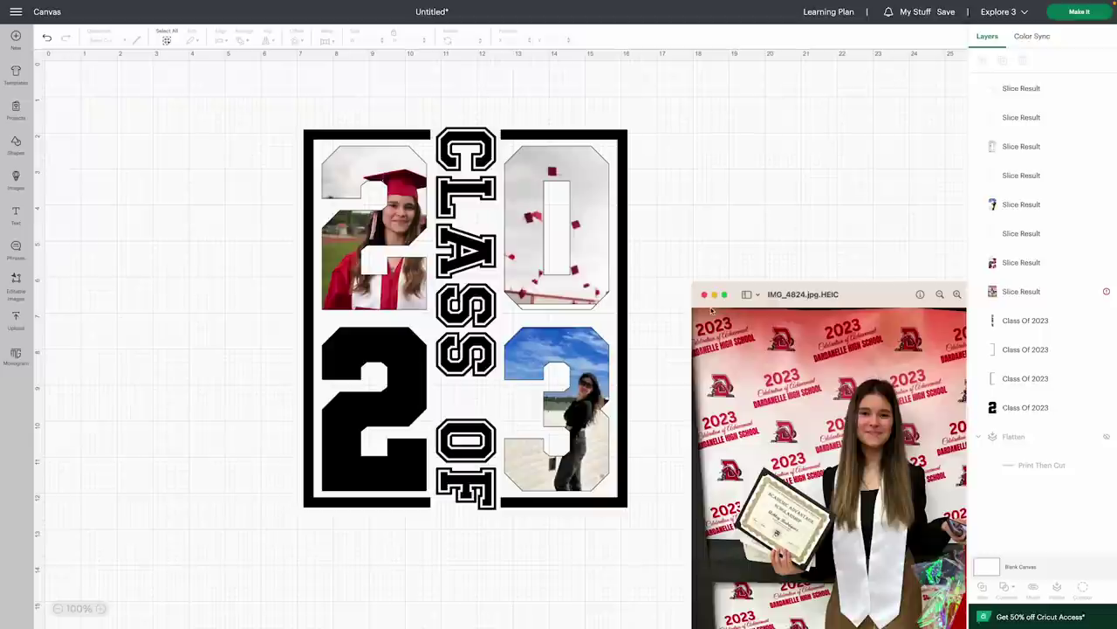
# Shrink the award photo to about 8.74 × 12.22 in and place it behind the lower digit 2 at about X 4.5, Y 5.2
pyautogui.moveTo(801, 410); pyautogui.dragTo(741, 290)
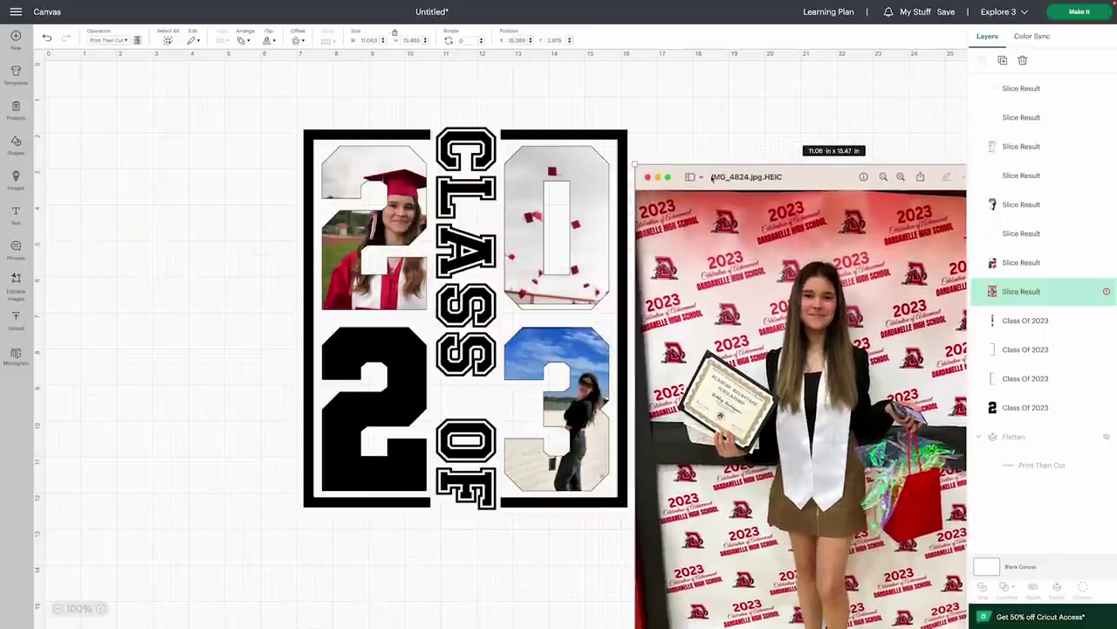
pyautogui.moveTo(634, 162); pyautogui.dragTo(719, 282)
pyautogui.moveTo(871, 419); pyautogui.dragTo(784, 322)
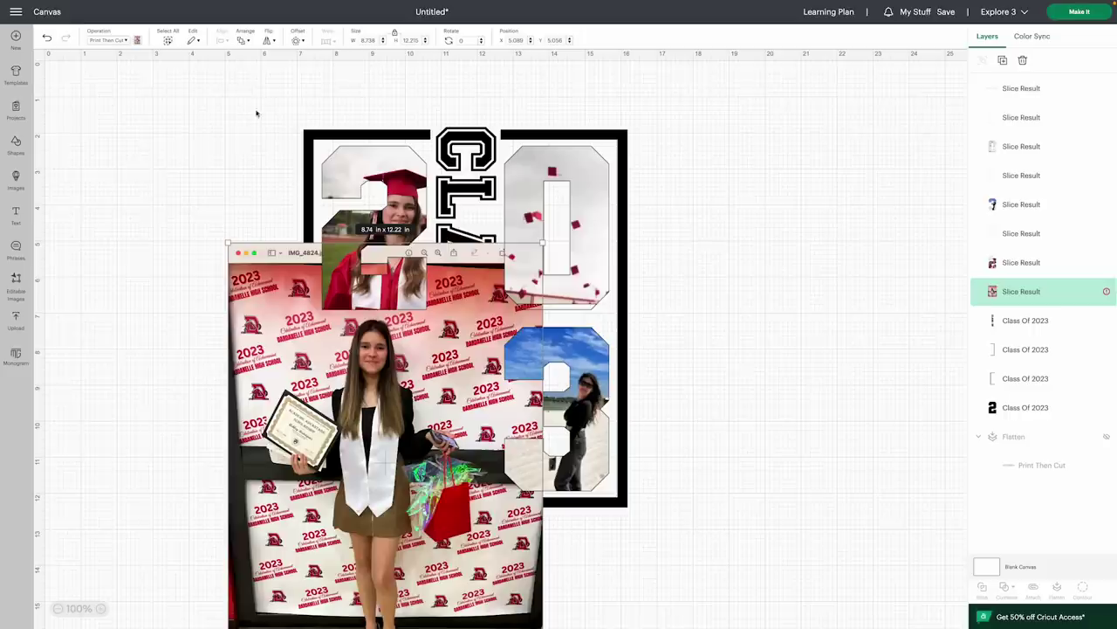
pyautogui.click(245, 38)
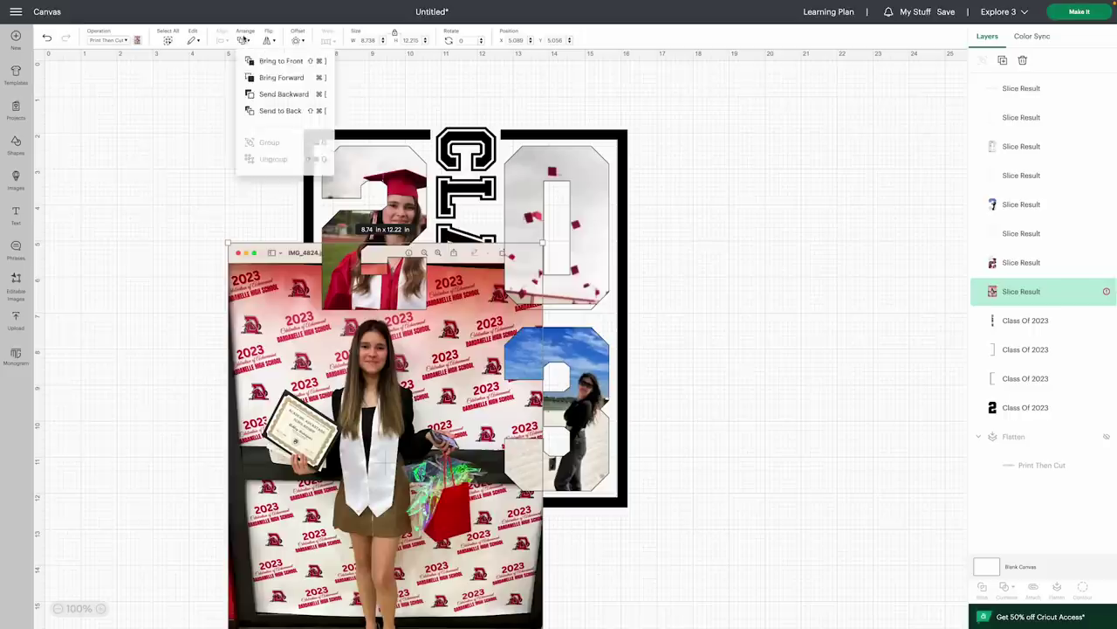
pyautogui.click(280, 113)
pyautogui.moveTo(255, 332); pyautogui.dragTo(235, 340)
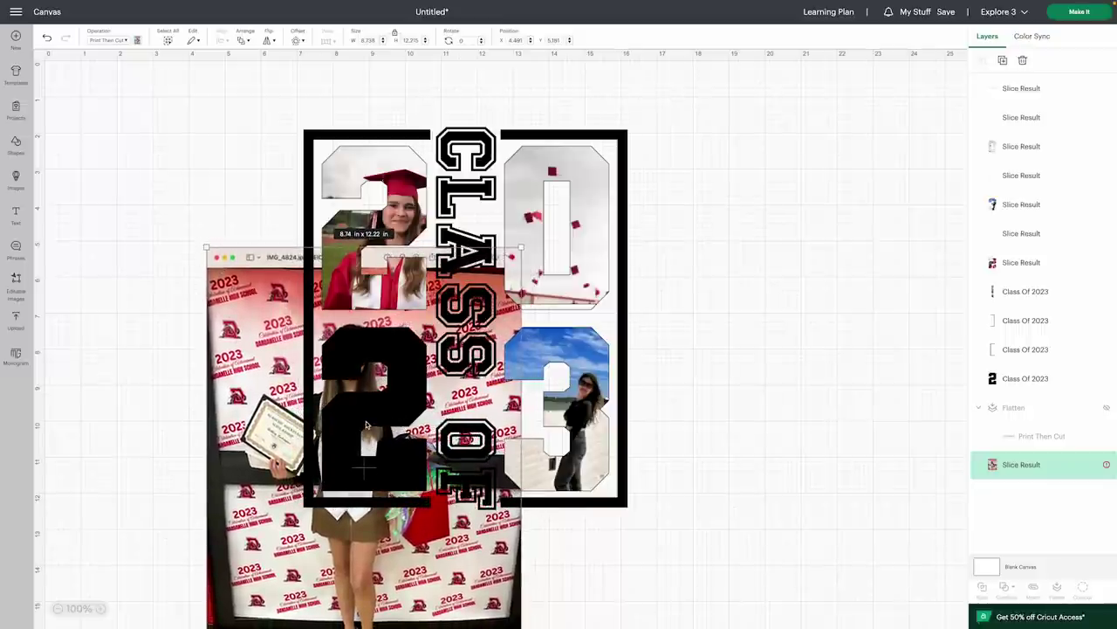
# Change the lower digit 2 to the Pen operation
pyautogui.click(1023, 378)
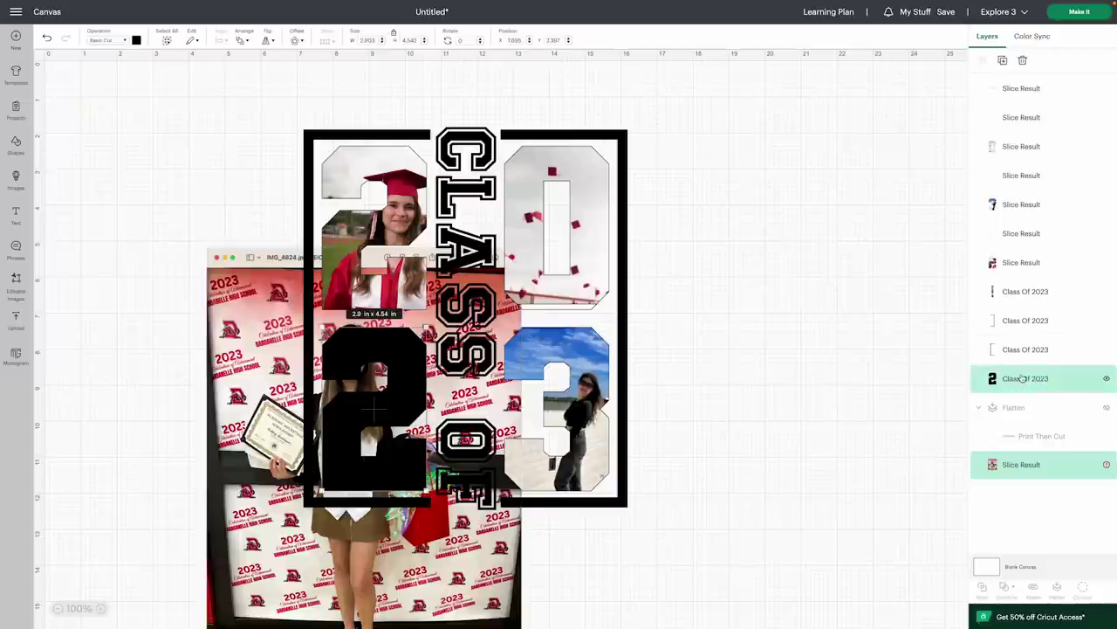
pyautogui.click(106, 40)
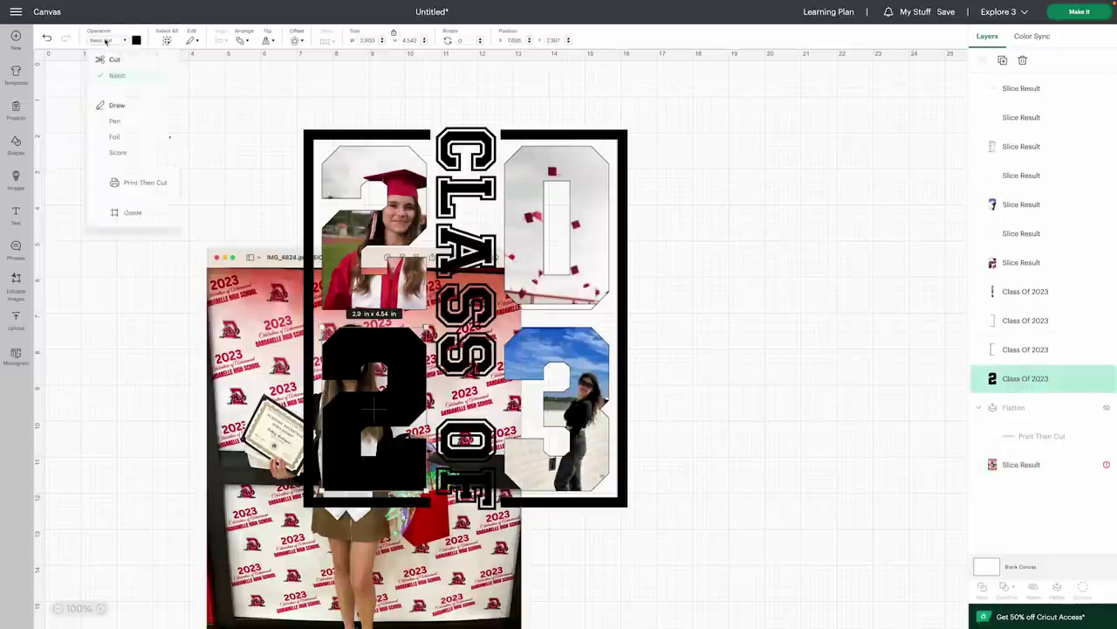
pyautogui.click(134, 132)
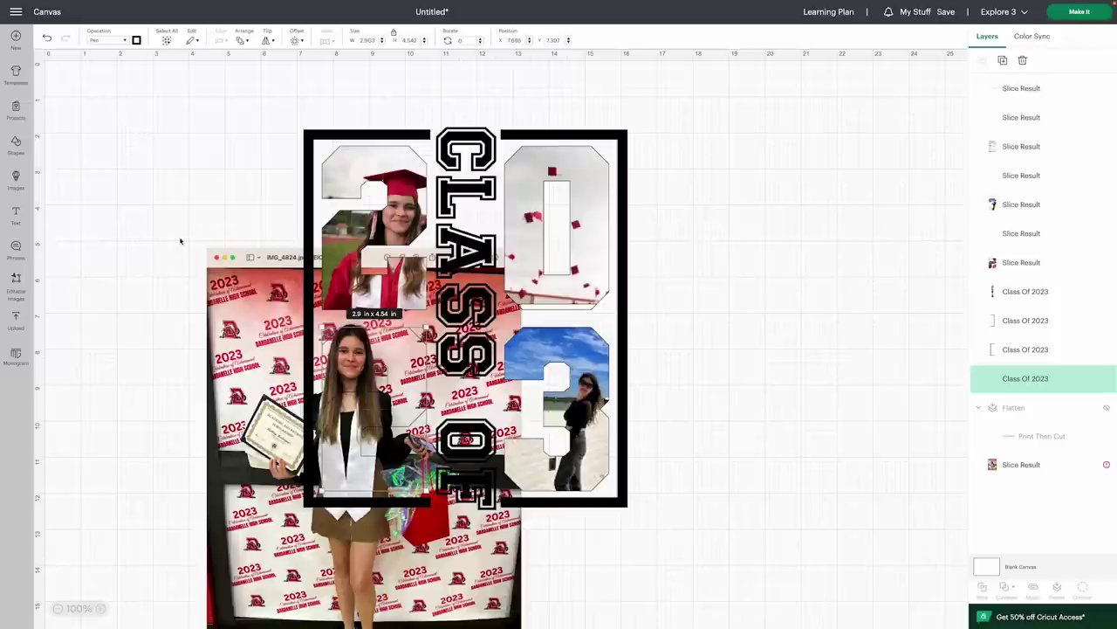
# Slice the award photo with the lower digit 2 and delete the leftover photo outside the digit
pyautogui.click(226, 325)
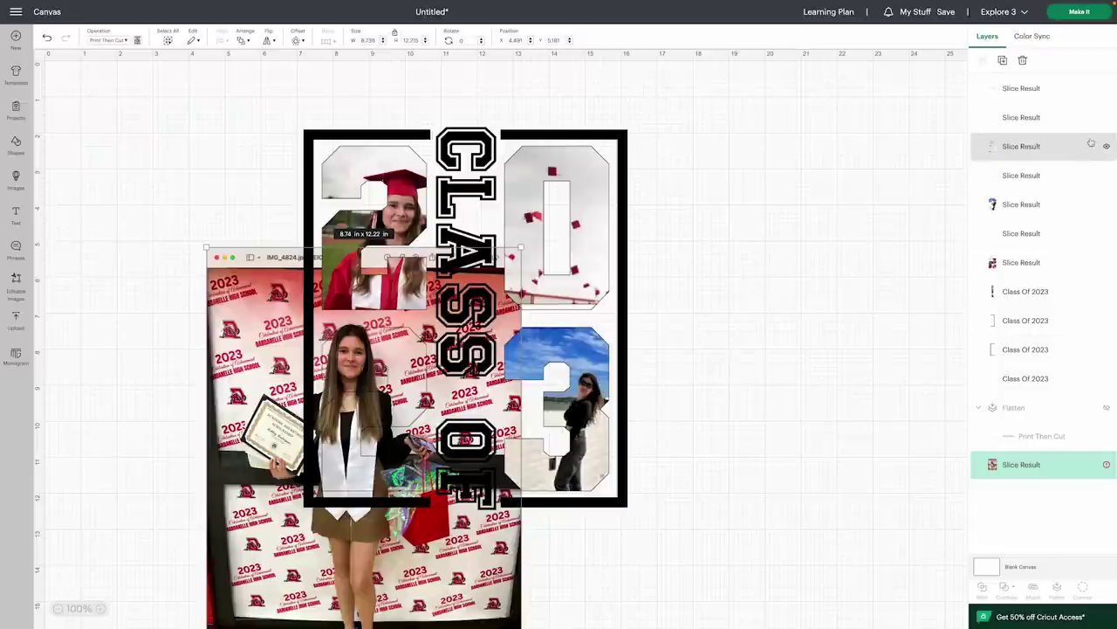
pyautogui.keyDown('shift'); pyautogui.click(1066, 376); pyautogui.keyUp('shift')
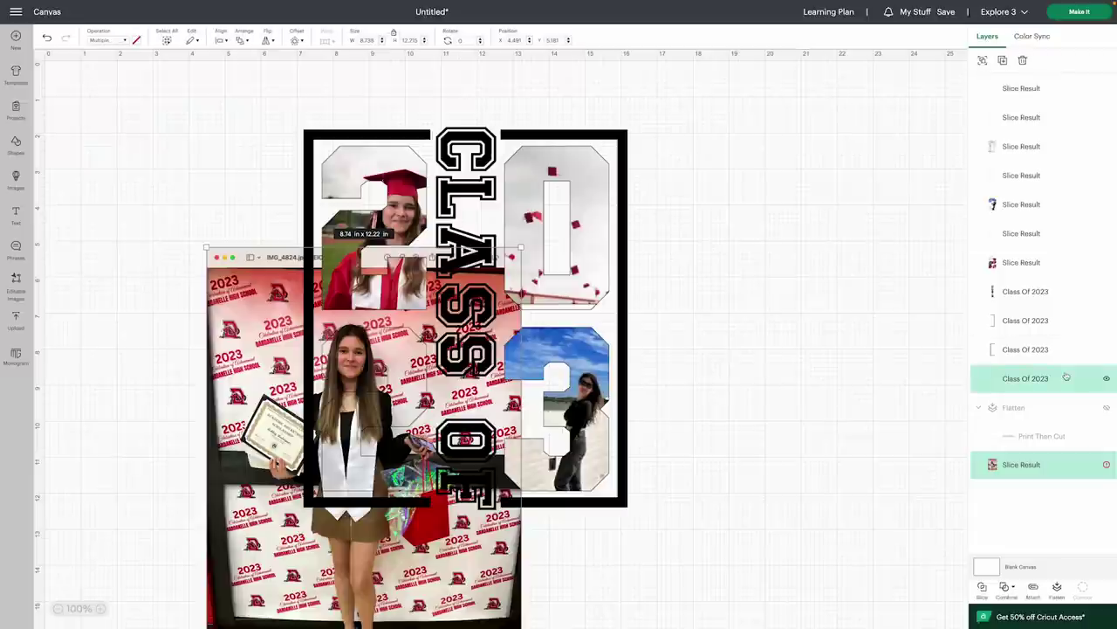
pyautogui.click(982, 588)
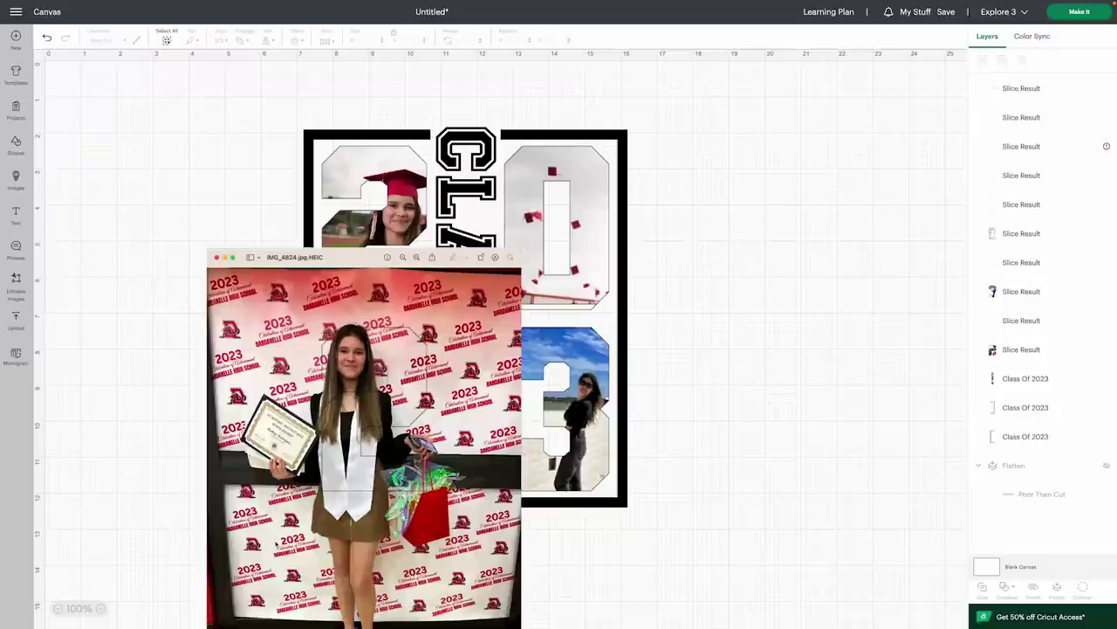
pyautogui.moveTo(276, 544); pyautogui.dragTo(200, 543)
pyautogui.press('Delete')
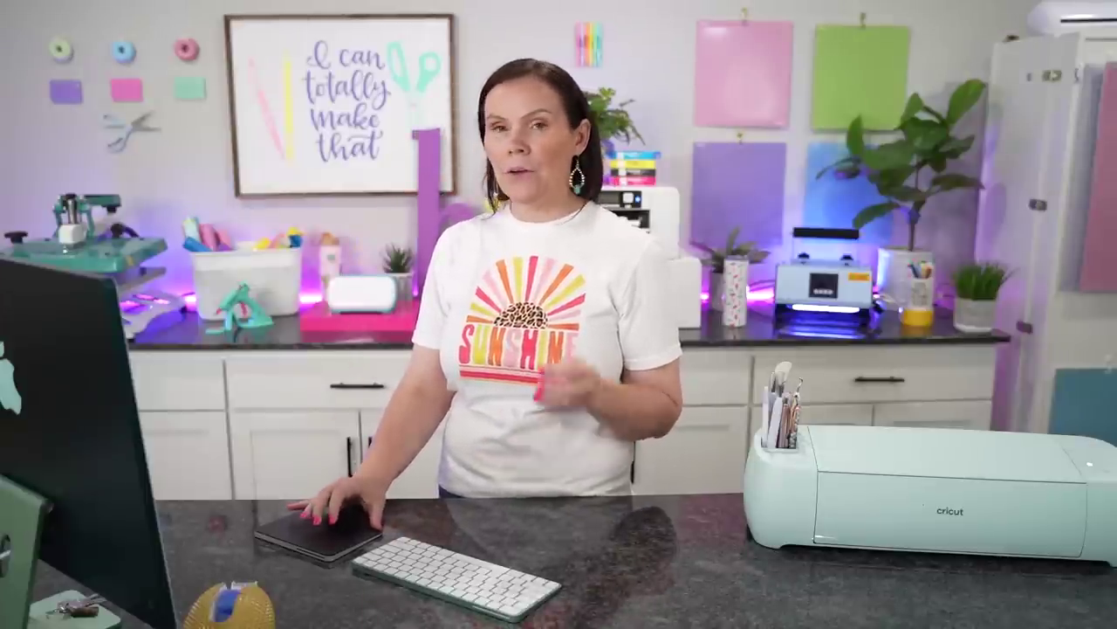
# Recolor the vertical CLASS OF text red
pyautogui.click(1014, 351)
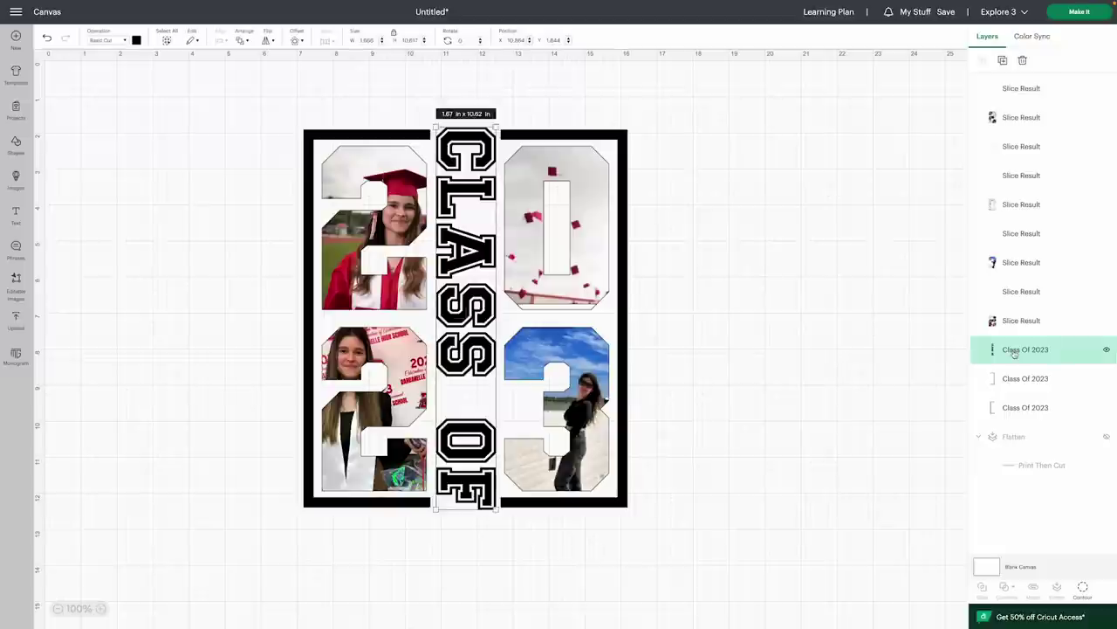
pyautogui.click(137, 44)
pyautogui.click(147, 111)
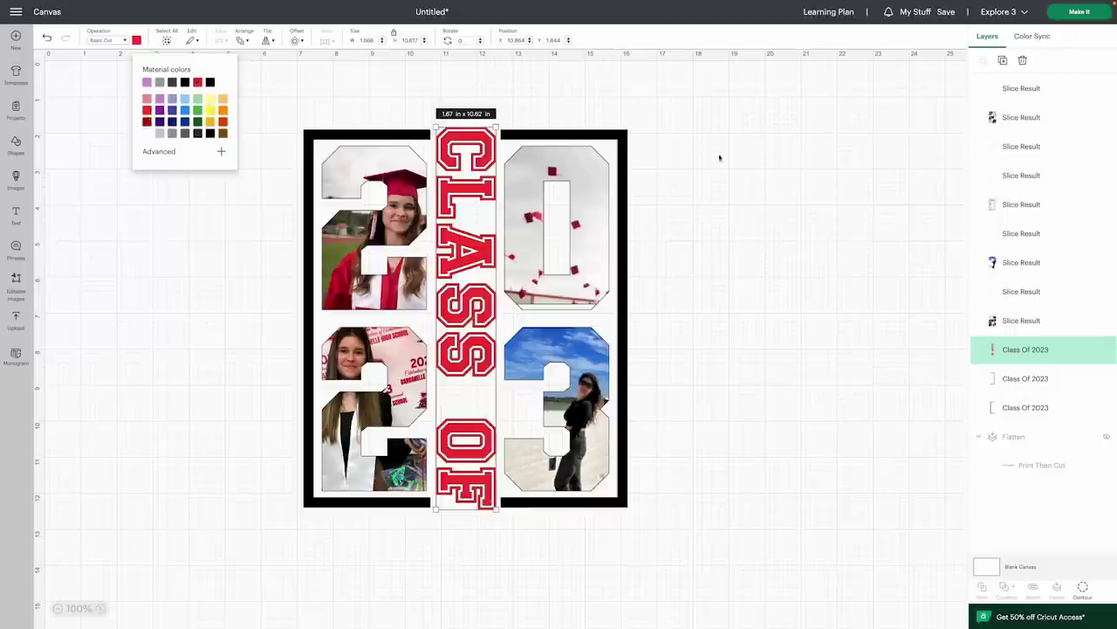
pyautogui.click(748, 223)
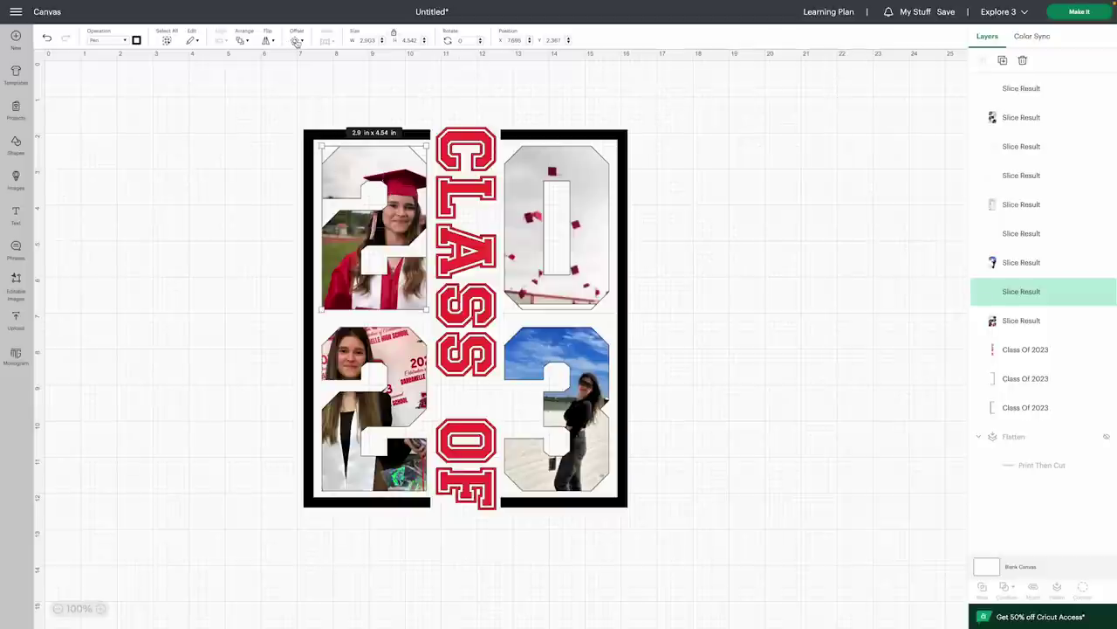
# Apply a rounded-corner offset around the upper digit 2, about 3.12 × 4.76 in overall
pyautogui.click(296, 40)
pyautogui.moveTo(306, 87); pyautogui.dragTo(299, 89)
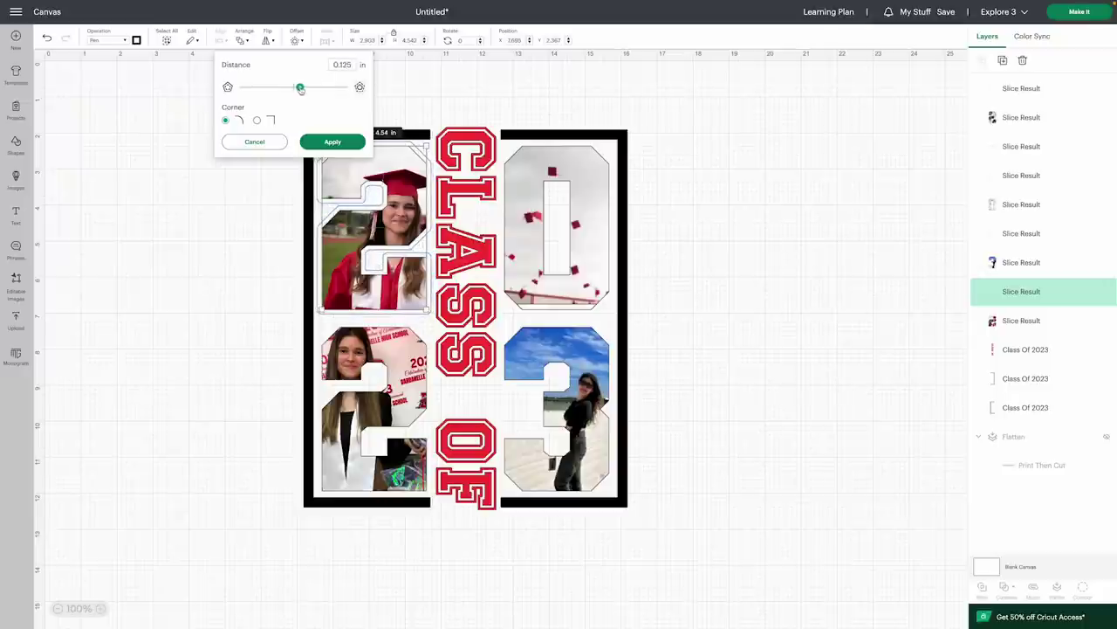
pyautogui.moveTo(300, 89); pyautogui.dragTo(299, 87)
pyautogui.click(331, 144)
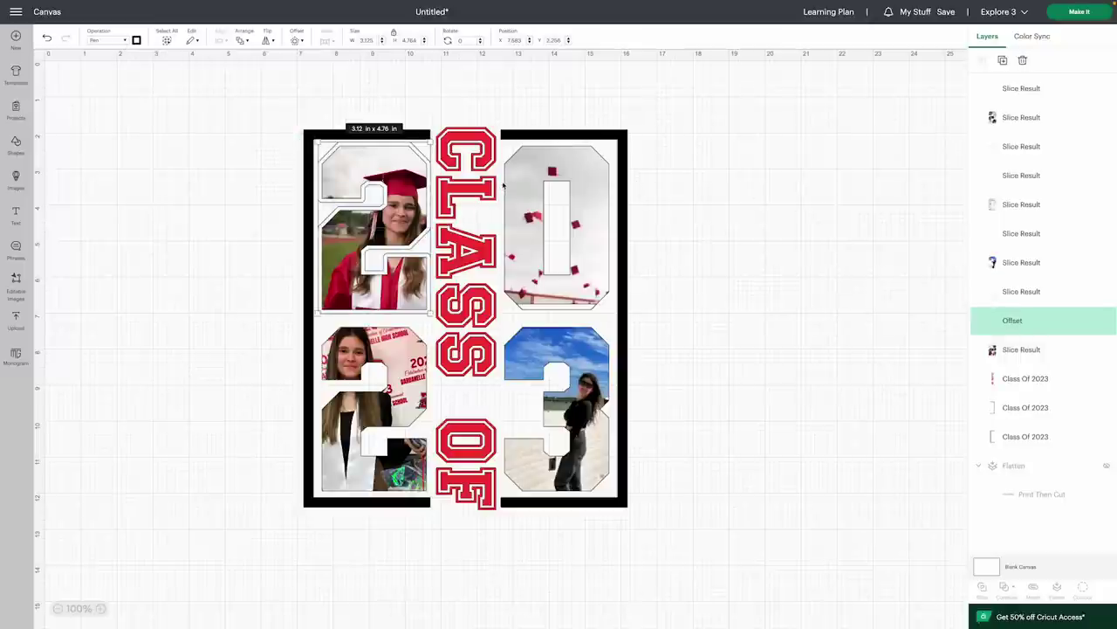
# Try flattening the offset together with the upper digit 2 outline, and undo the flatten
pyautogui.keyDown('shift'); pyautogui.click(336, 166); pyautogui.keyUp('shift')
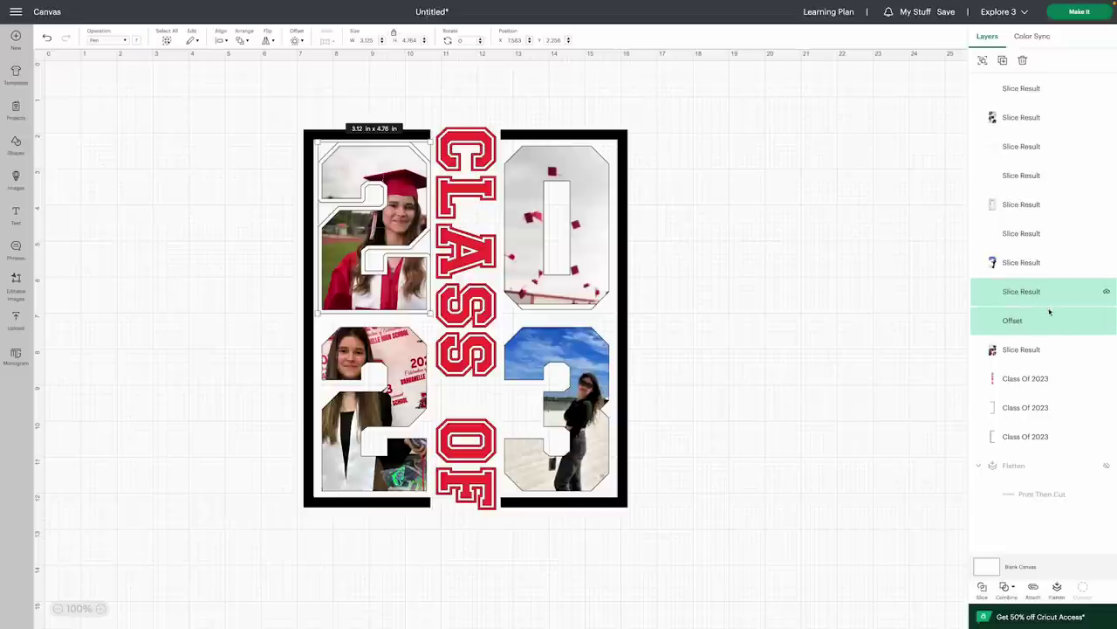
pyautogui.click(1058, 588)
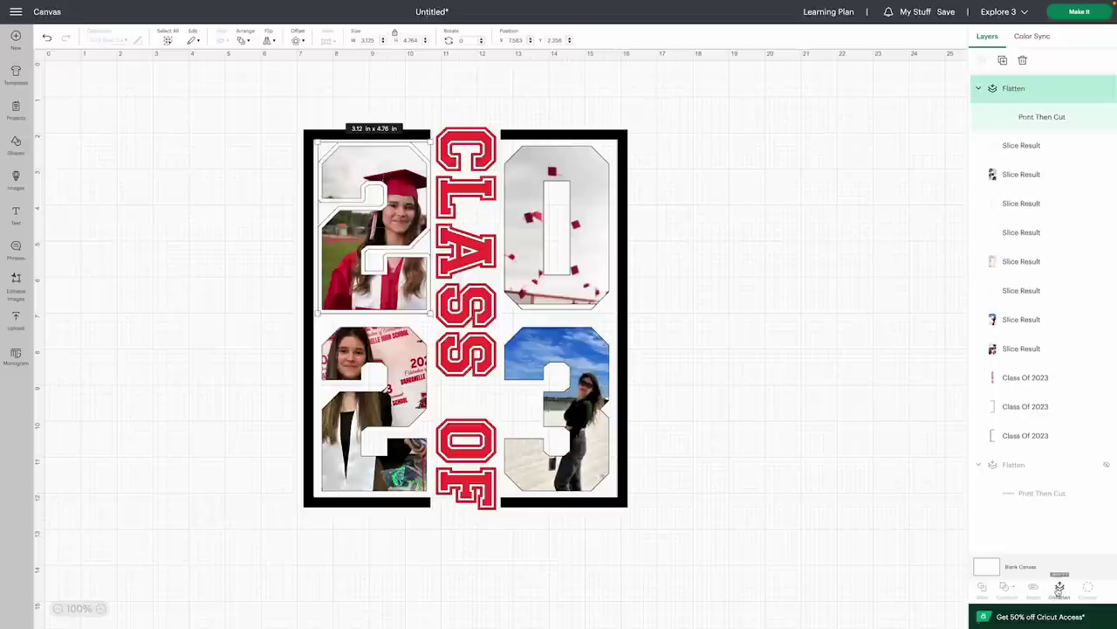
pyautogui.hotkey('ctrl', 'z')
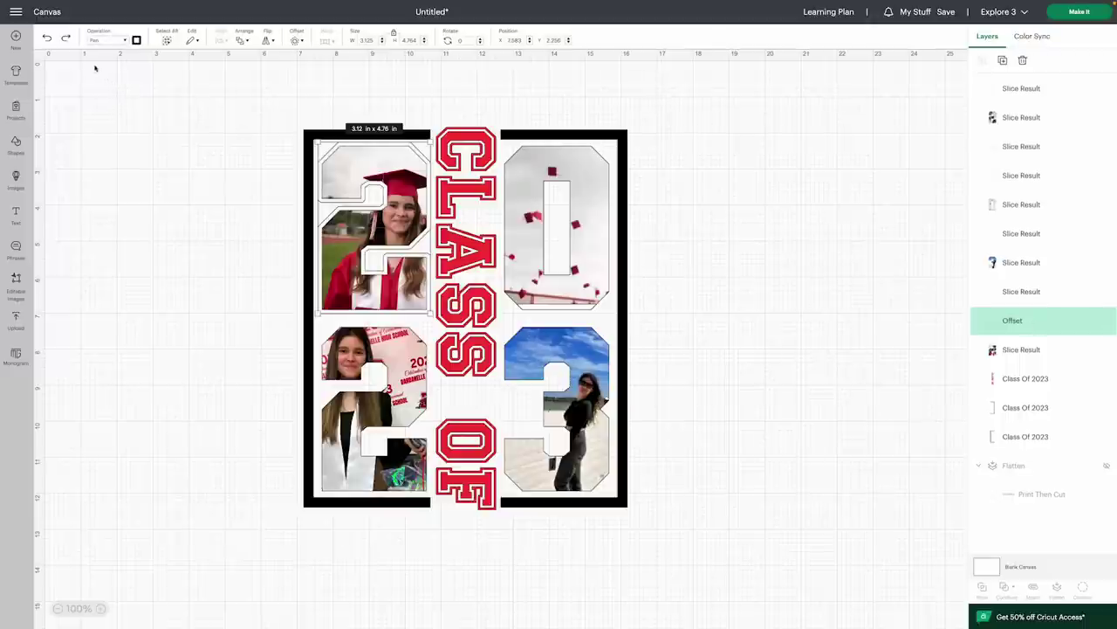
# Change the upper digit 2's offset to the Basic cut operation and send it to the back
pyautogui.click(105, 41)
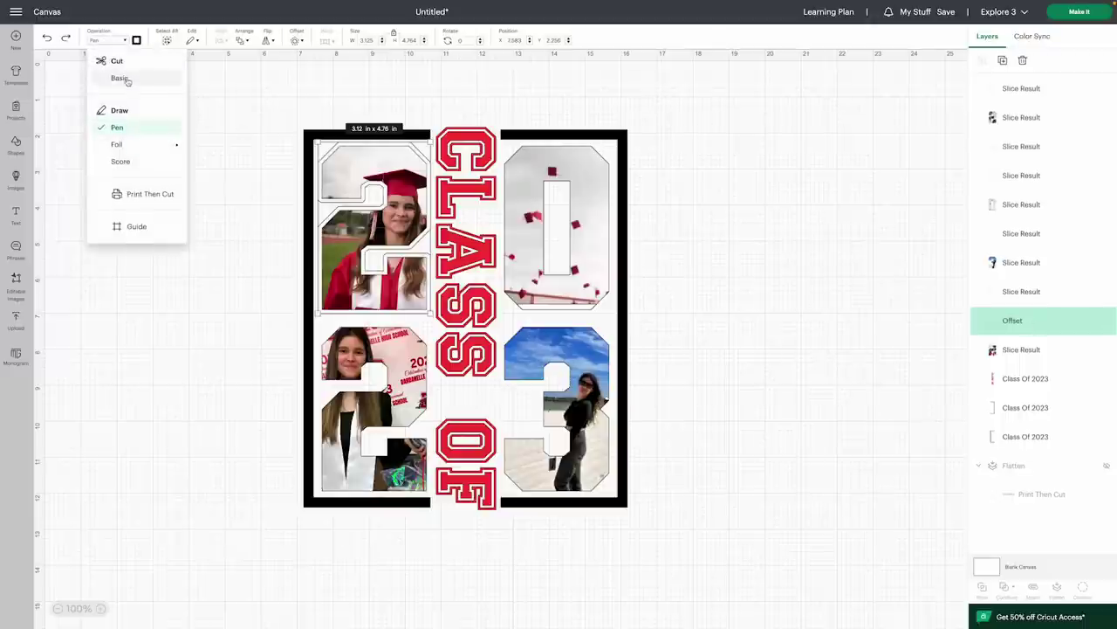
pyautogui.click(120, 79)
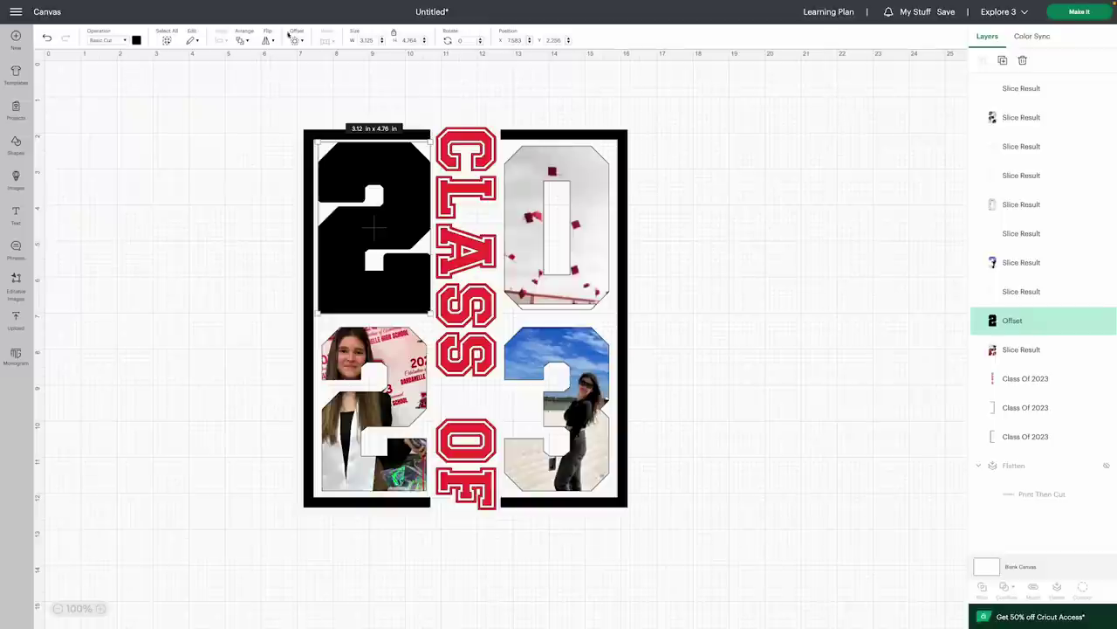
pyautogui.click(246, 41)
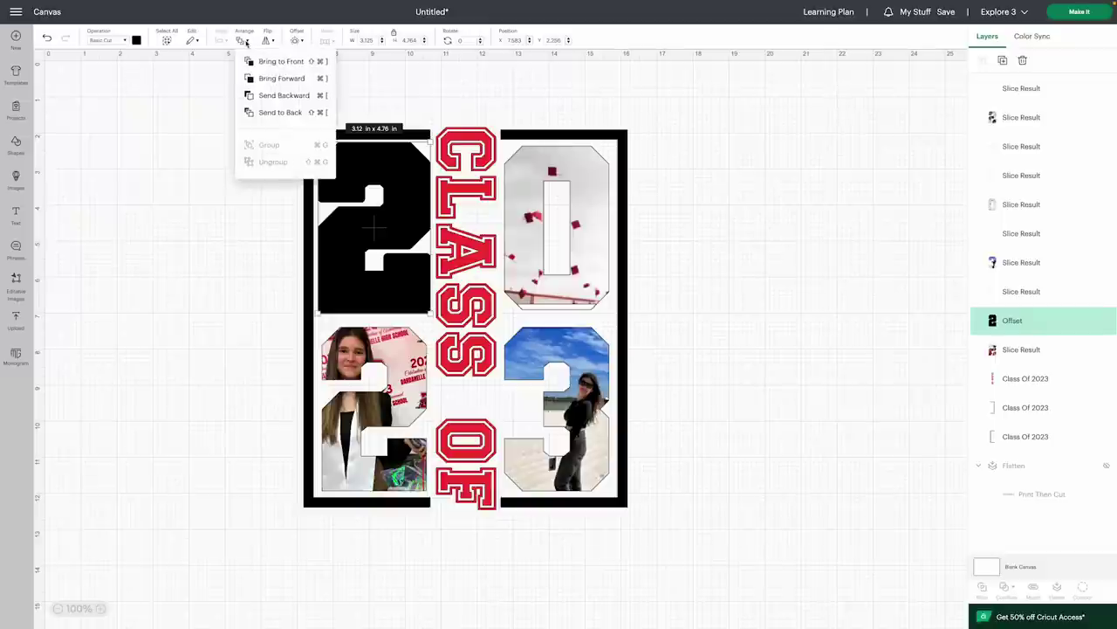
pyautogui.click(280, 113)
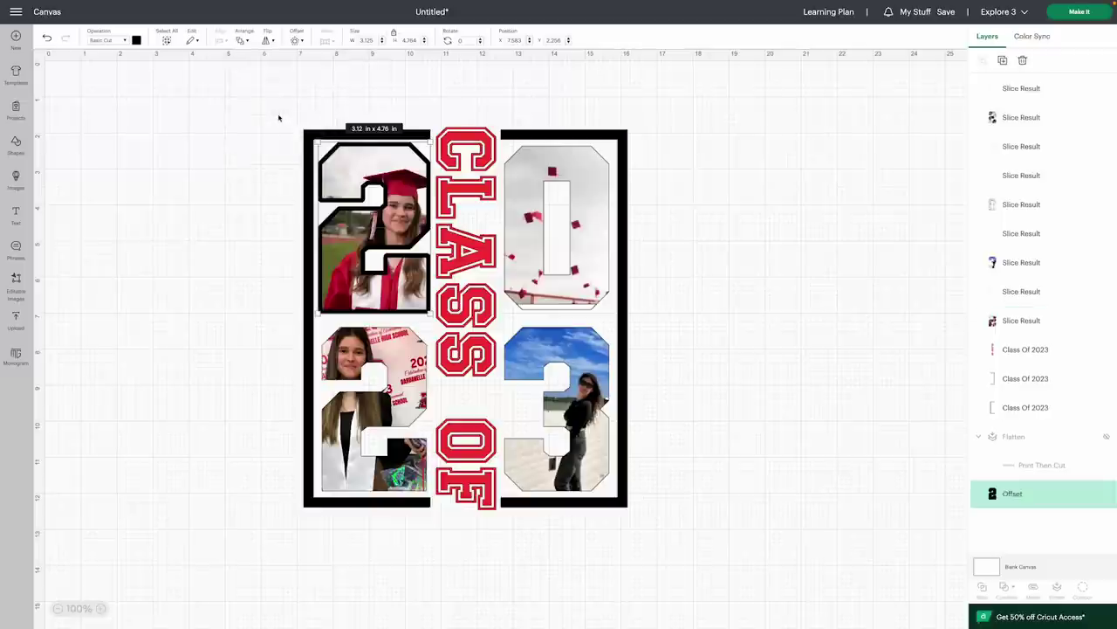
# Apply a 0.111 in offset with rounded corners around the digit 0
pyautogui.click(529, 165)
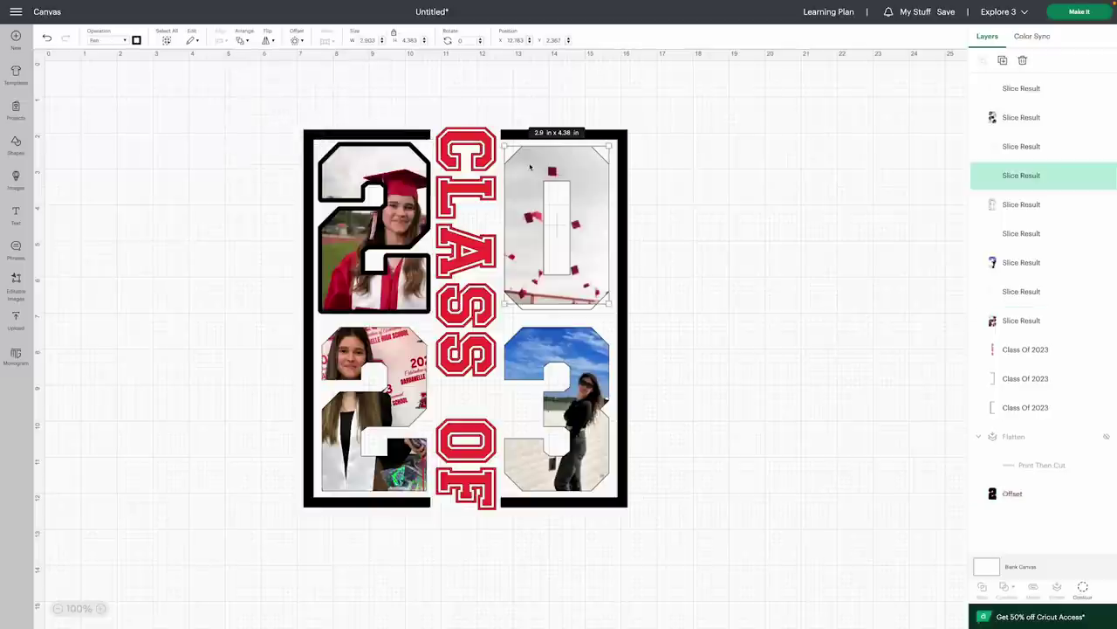
pyautogui.click(296, 41)
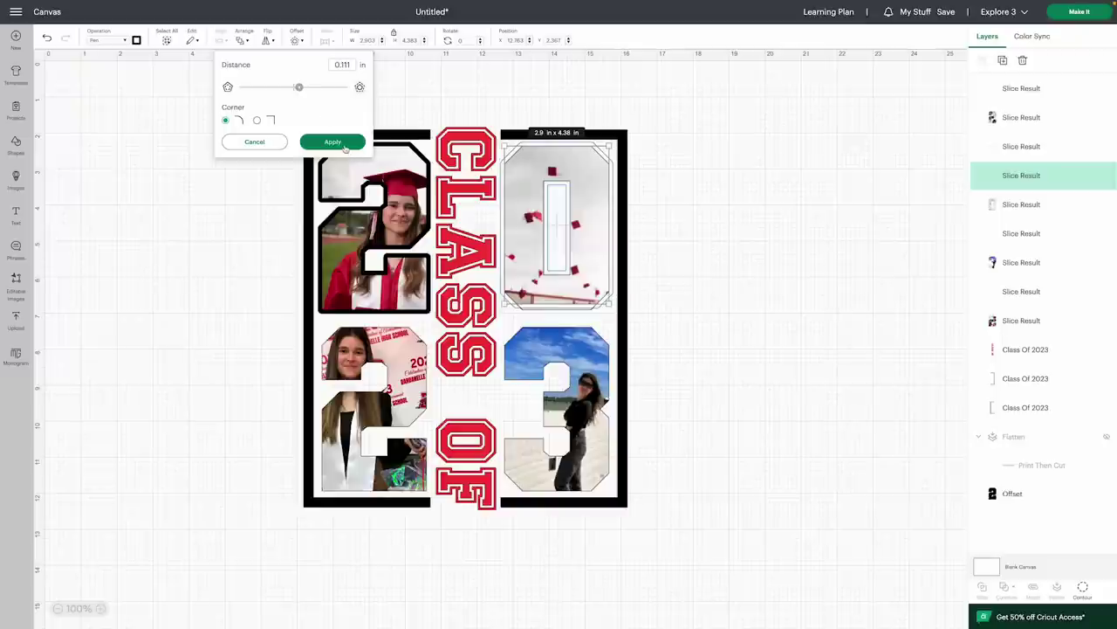
pyautogui.click(333, 141)
# Change the digit 0's offset to the Basic cut operation and send it to the back
pyautogui.click(103, 42)
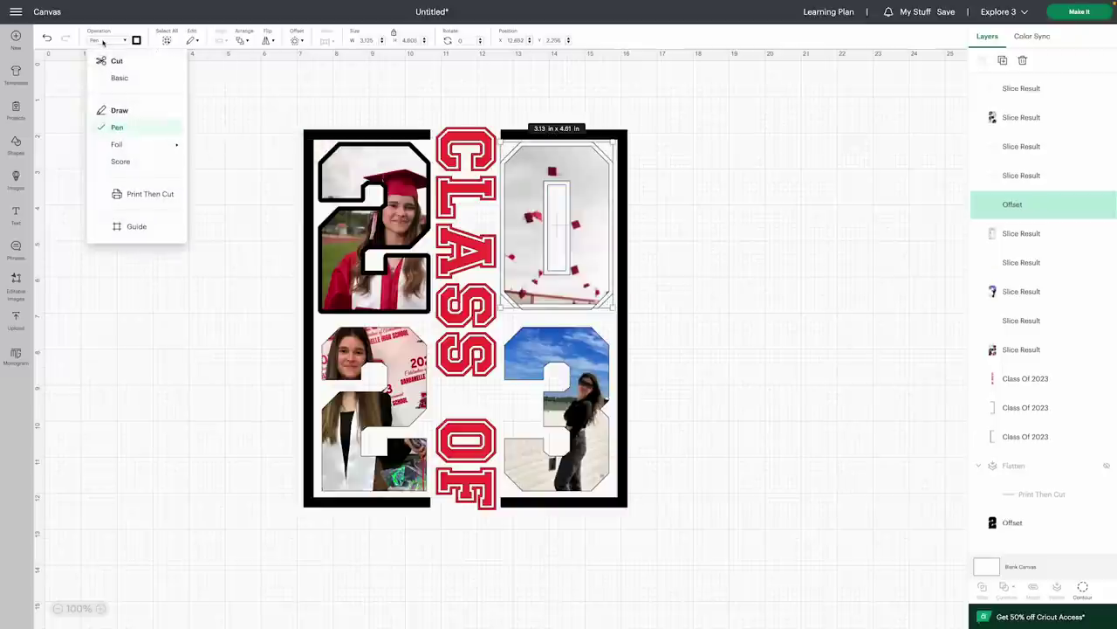
pyautogui.click(120, 79)
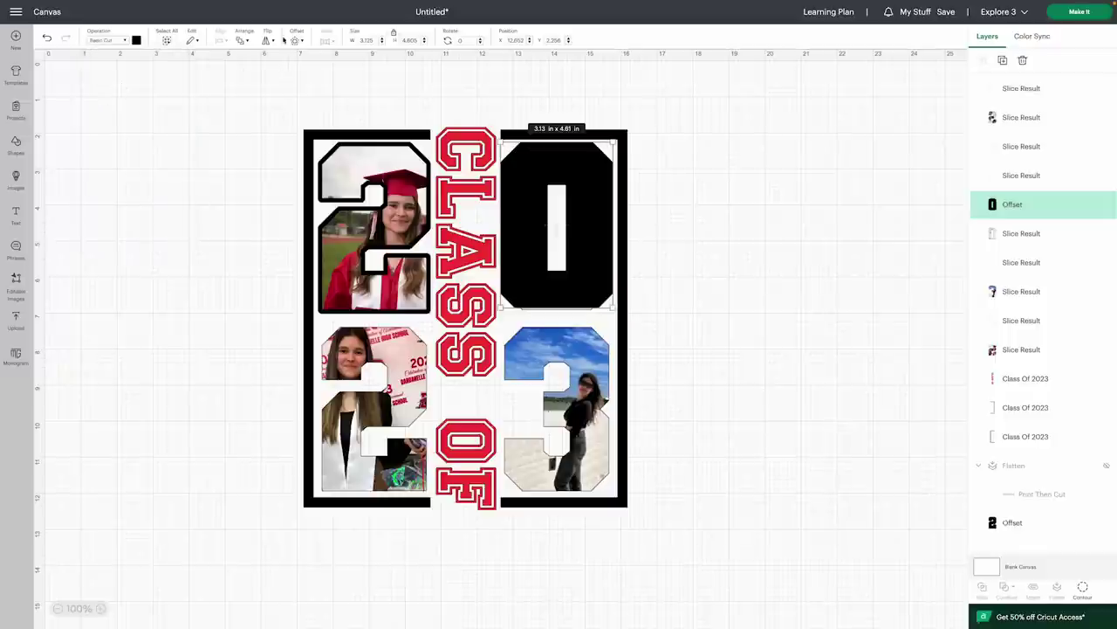
pyautogui.click(242, 40)
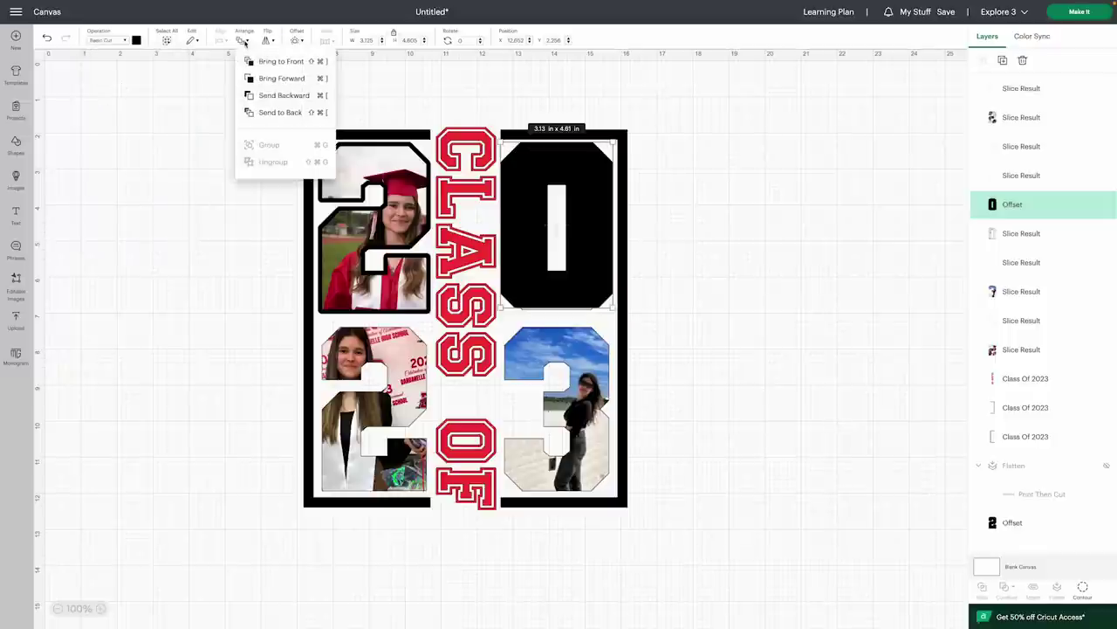
pyautogui.click(279, 113)
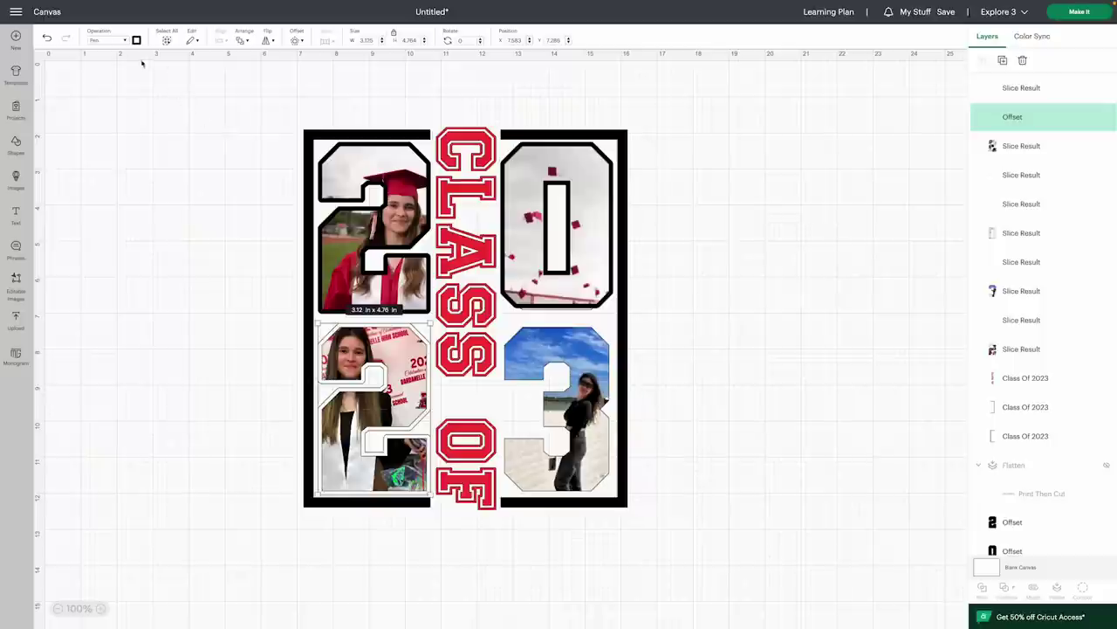
# Change the lower digit 2's offset to the Basic cut operation and send it to the back
pyautogui.click(123, 41)
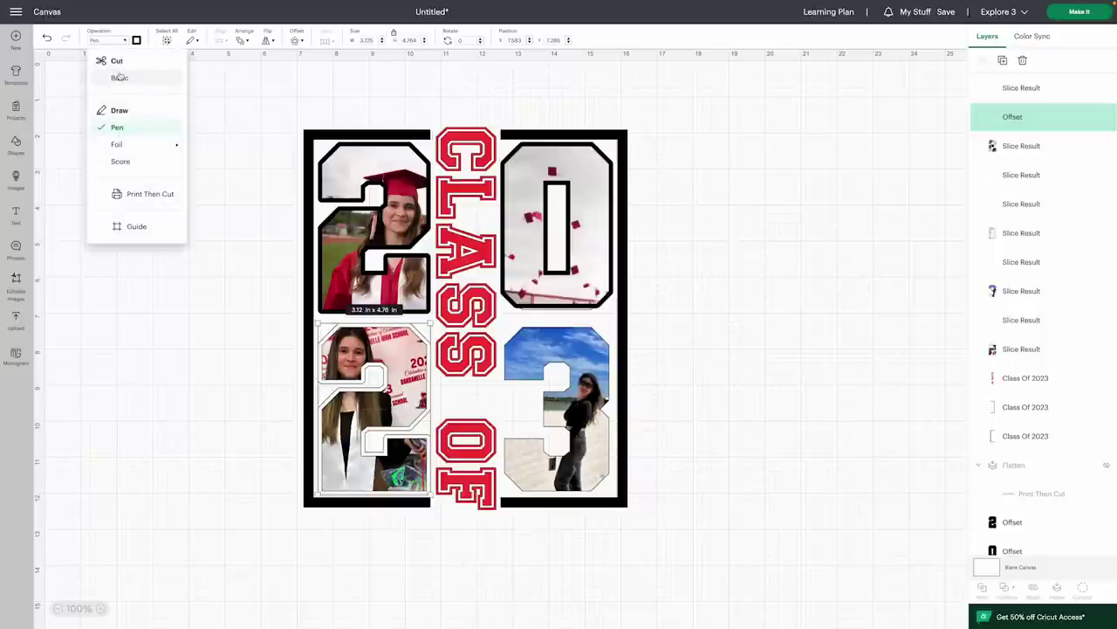
pyautogui.click(120, 78)
pyautogui.click(240, 40)
pyautogui.click(280, 113)
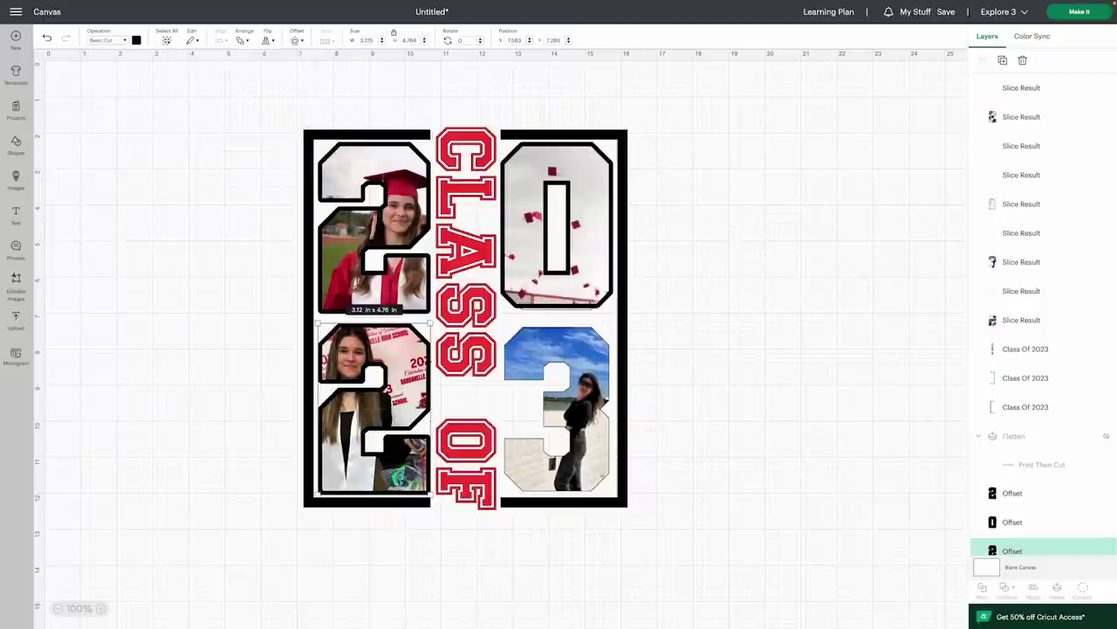
# Apply a 0.111 in offset with rounded corners around the digit 3
pyautogui.click(565, 358)
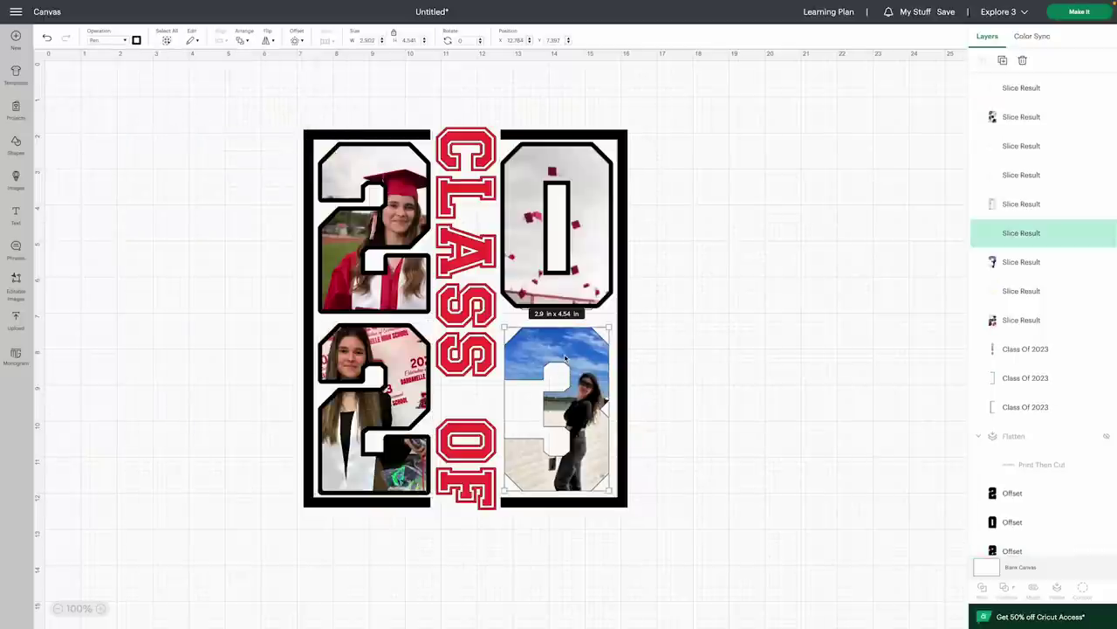
pyautogui.click(297, 40)
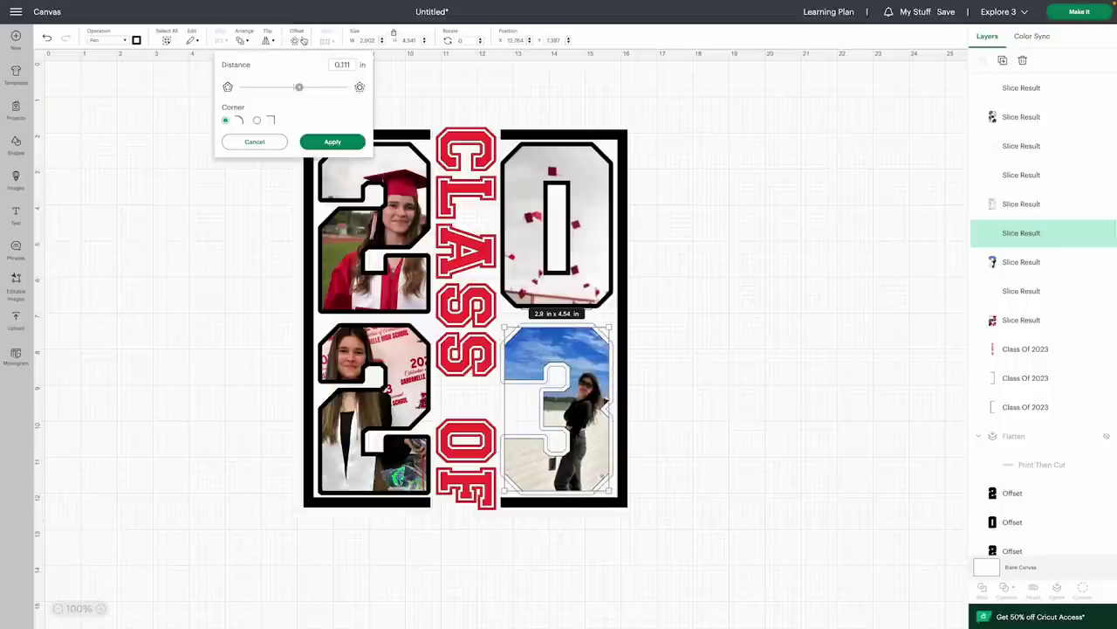
pyautogui.click(333, 141)
# Change the digit 3's offset to the Basic cut operation and send it to the back
pyautogui.click(108, 40)
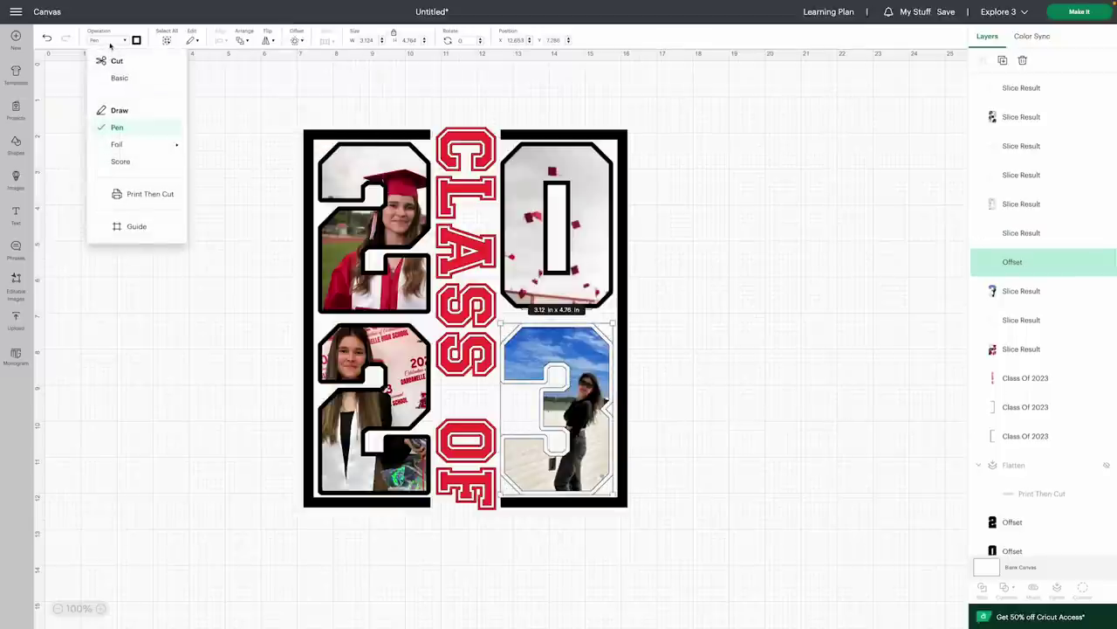
pyautogui.click(120, 78)
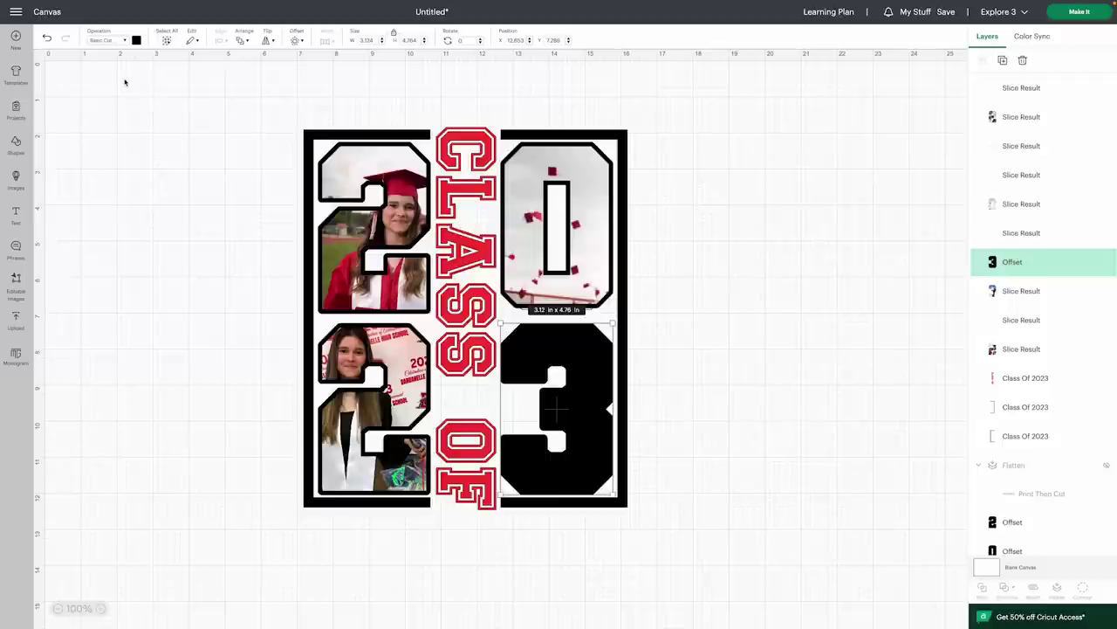
pyautogui.click(240, 41)
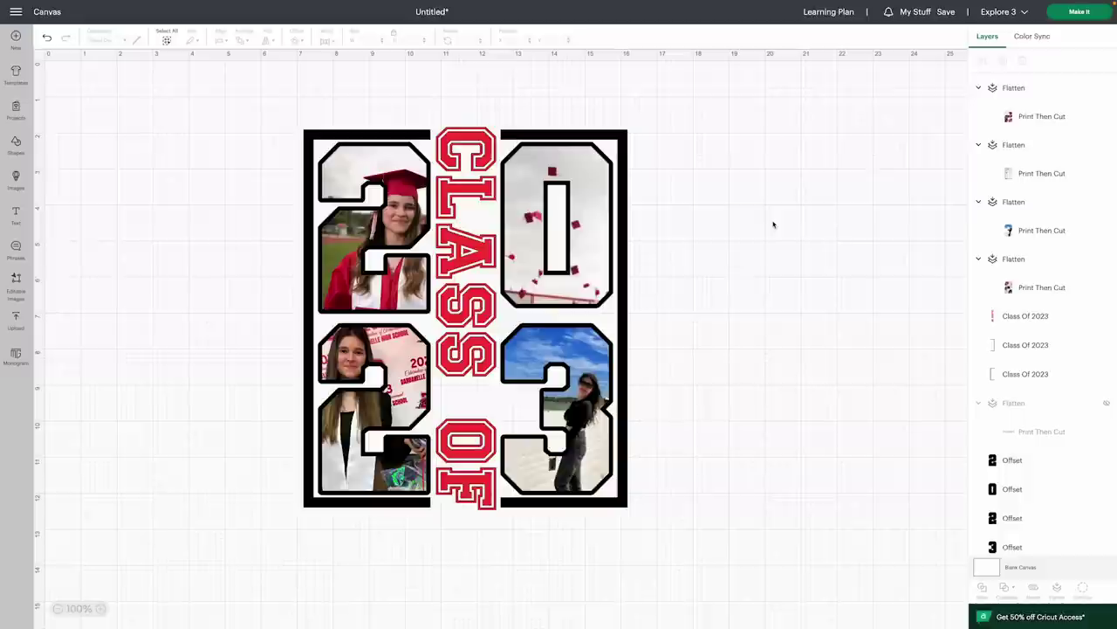
# Flatten the whole Class Of 2023 design into one Print Then Cut image and auto-resize it to fit letter paper, 6.76 × 7.98 in
pyautogui.moveTo(235, 80); pyautogui.dragTo(724, 571)
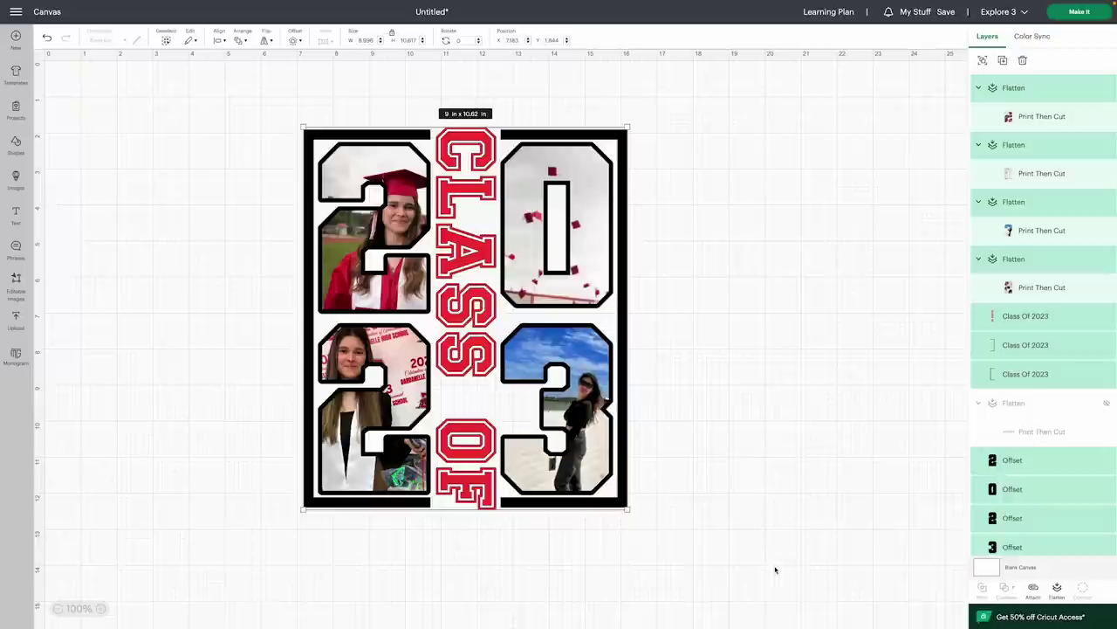
pyautogui.click(1056, 587)
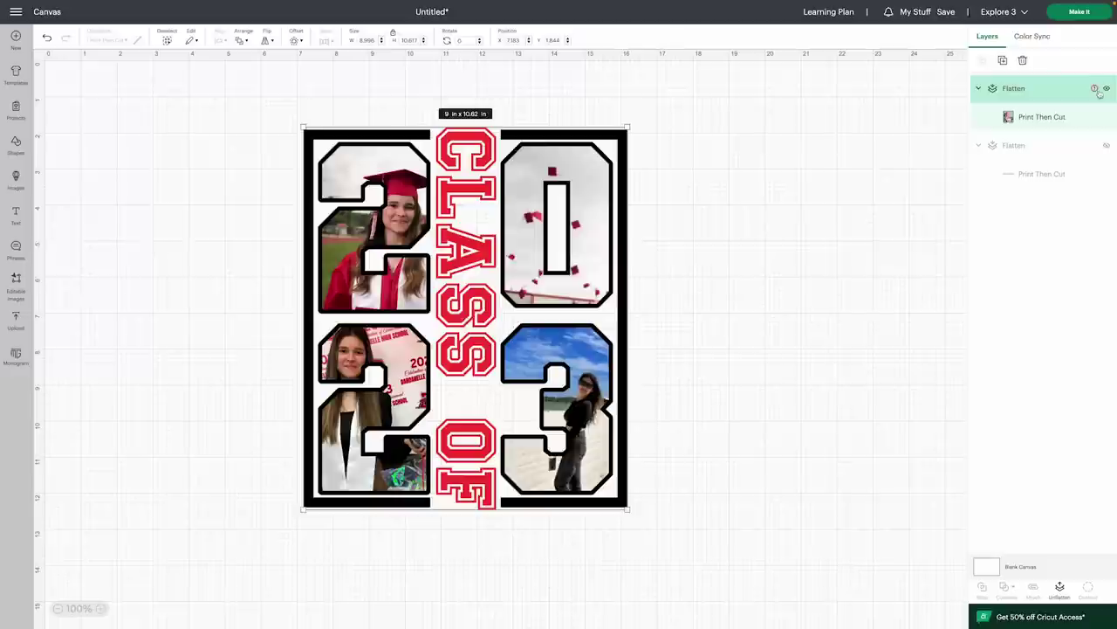
pyautogui.click(1095, 89)
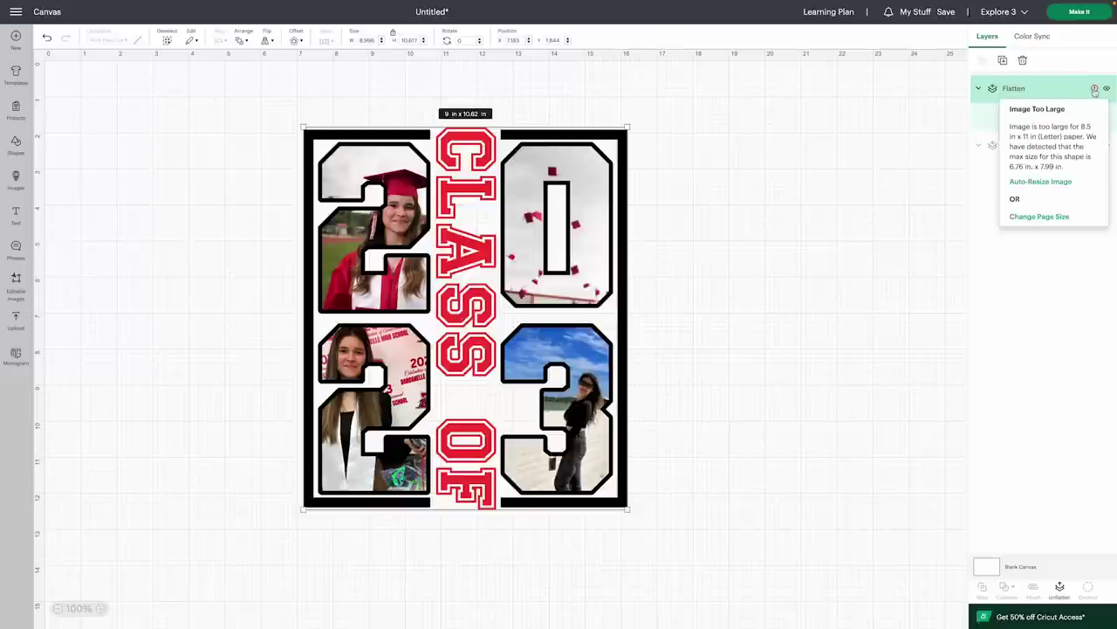
pyautogui.click(816, 197)
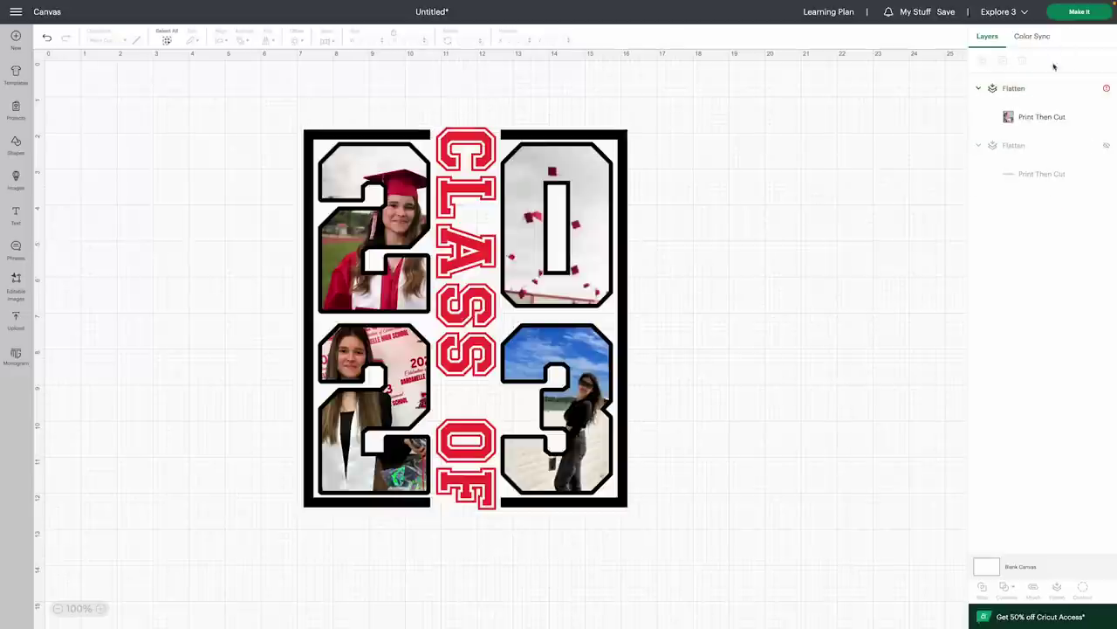
pyautogui.click(1095, 89)
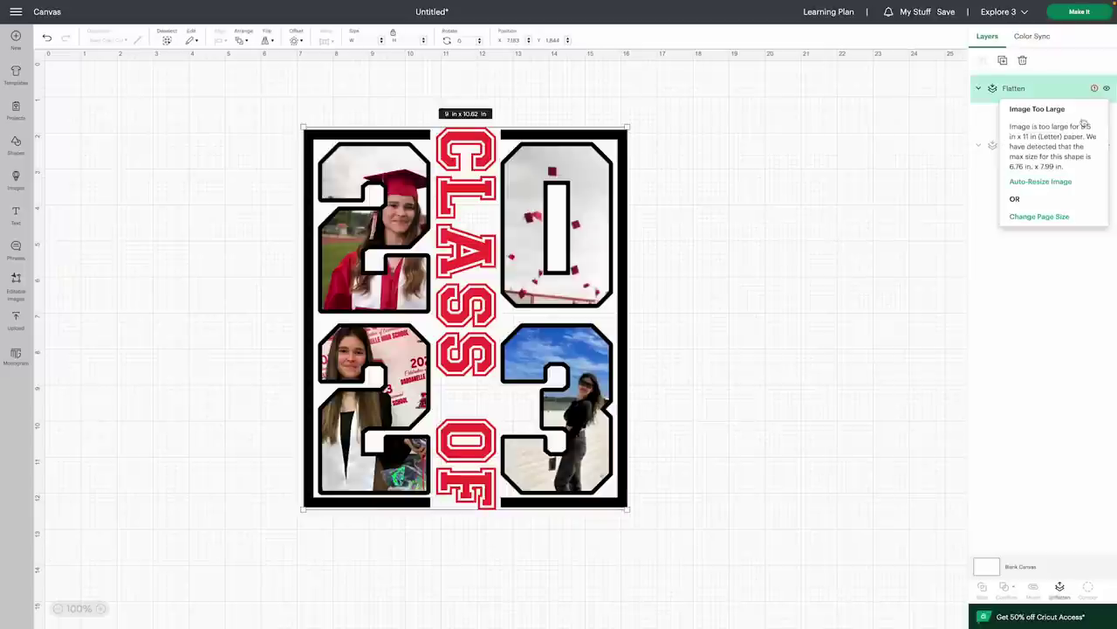
pyautogui.click(1048, 183)
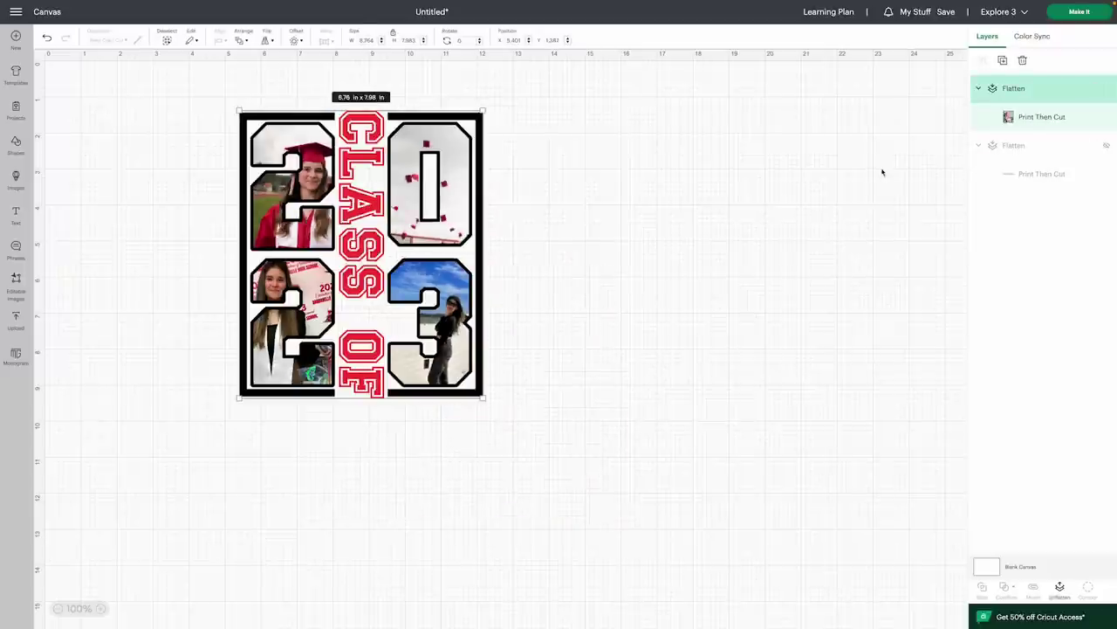